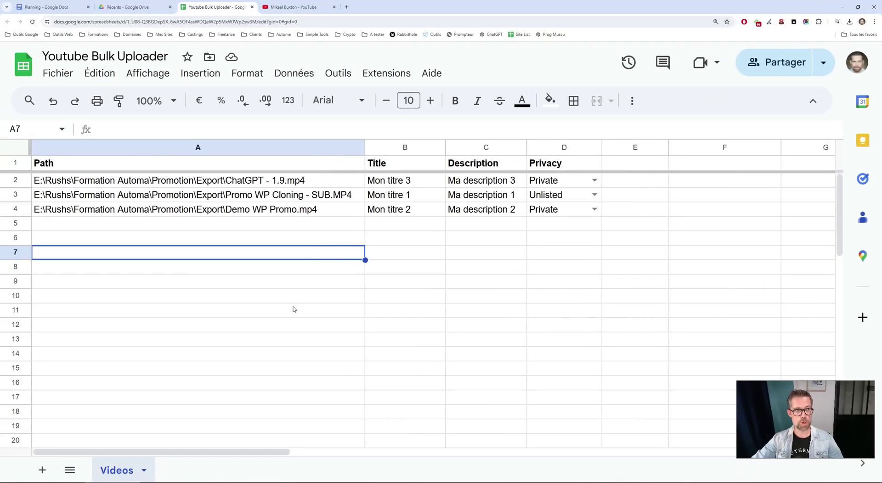
- Review the path, title, description and privacy options of the first video in row 2 of the Videos sheet
{"action": "left_click", "coordinate": [296, 182]}
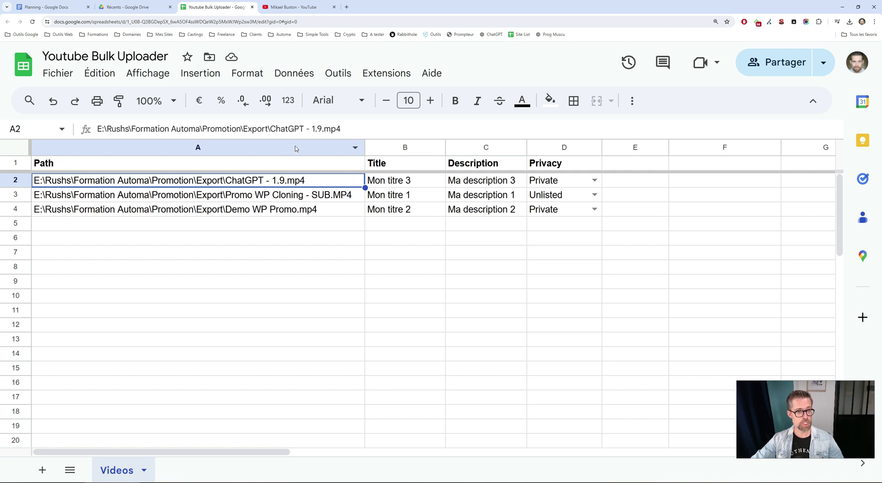
{"action": "double_click", "coordinate": [270, 183]}
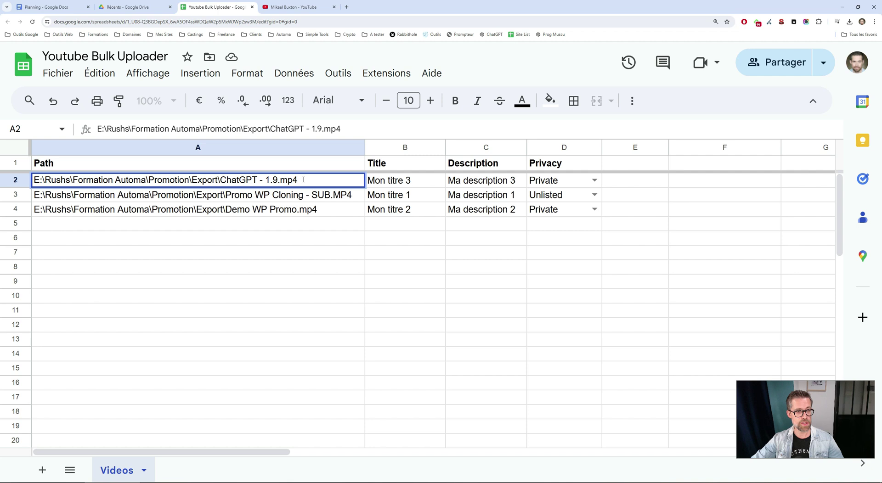
{"action": "left_click_drag", "start_coordinate": [304, 179], "coordinate": [33, 180]}
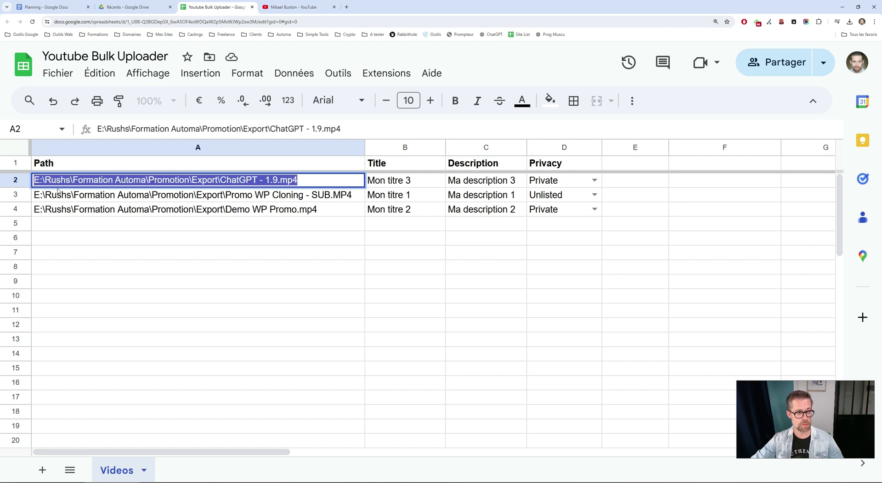
{"action": "key", "text": "Return"}
{"action": "left_click", "coordinate": [397, 183]}
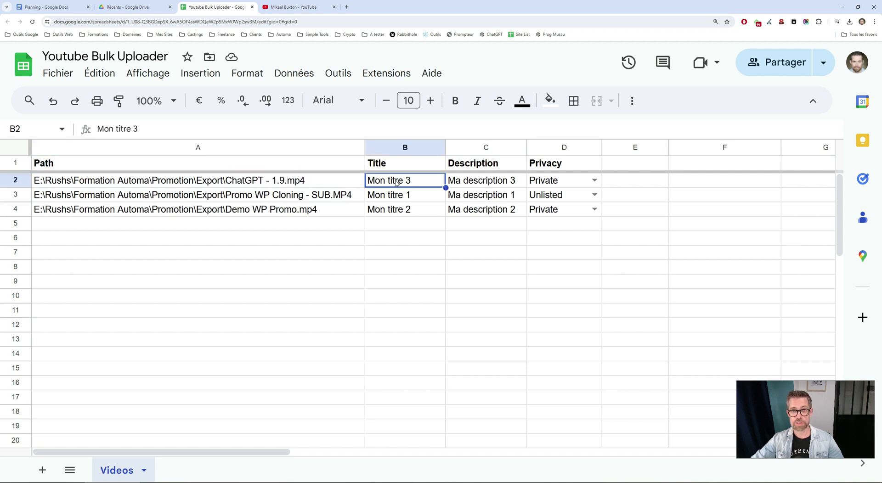
{"action": "left_click", "coordinate": [484, 183]}
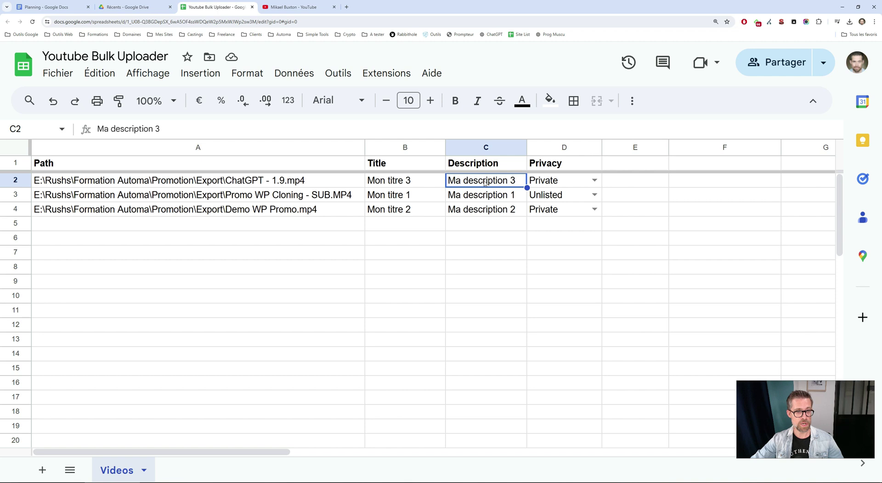
{"action": "left_click", "coordinate": [595, 182]}
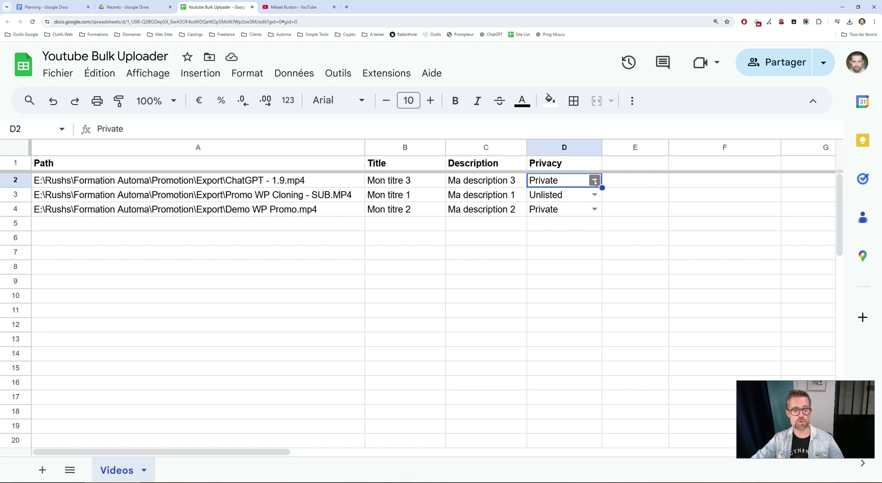
{"action": "left_click", "coordinate": [594, 181]}
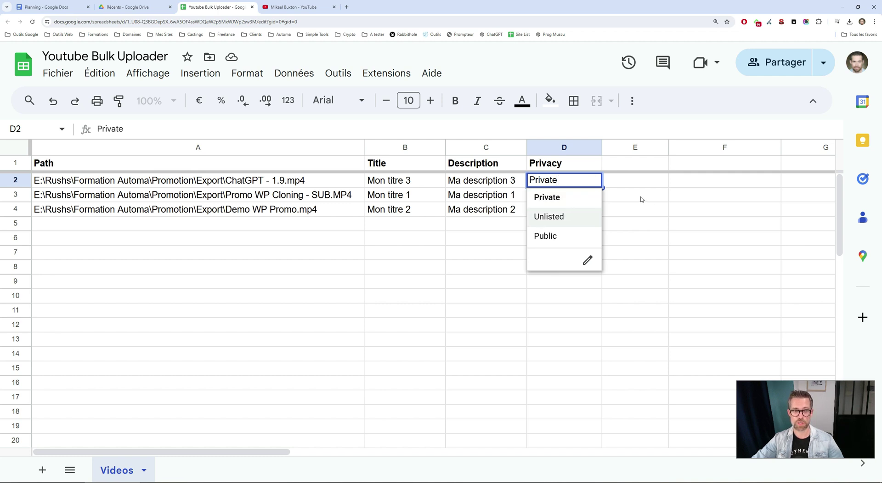
{"action": "key", "text": "Escape"}
- Run the Youtube Bulk Uploader workflow in Automa and dismiss the processing notice for the last uploaded video
{"action": "key", "text": "ctrl+Home"}
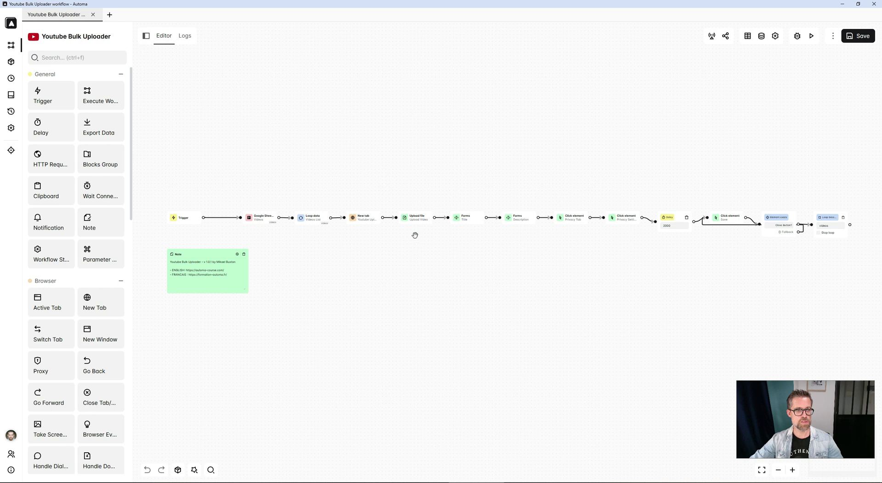
{"action": "left_click", "coordinate": [812, 36]}
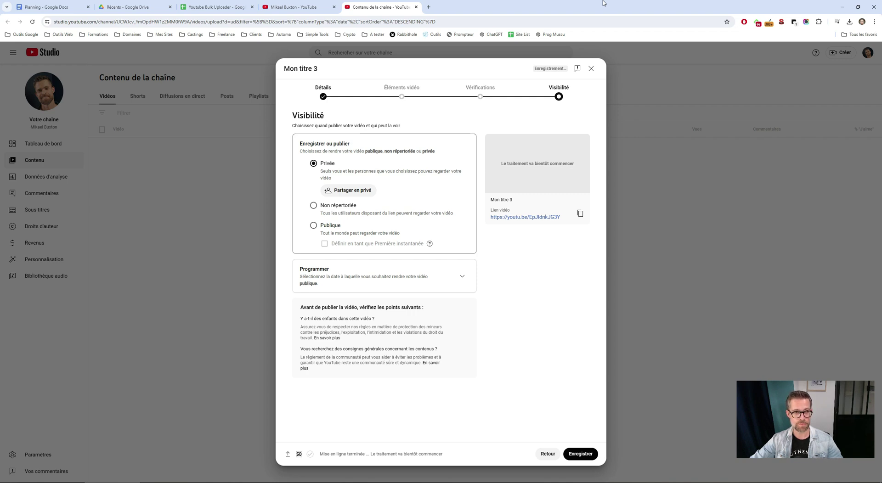
{"action": "key", "text": "Return"}
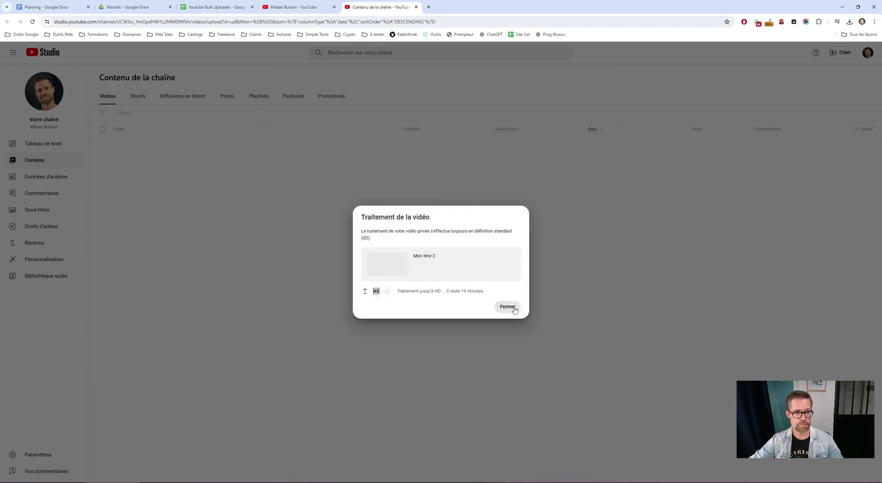
{"action": "left_click", "coordinate": [508, 308]}
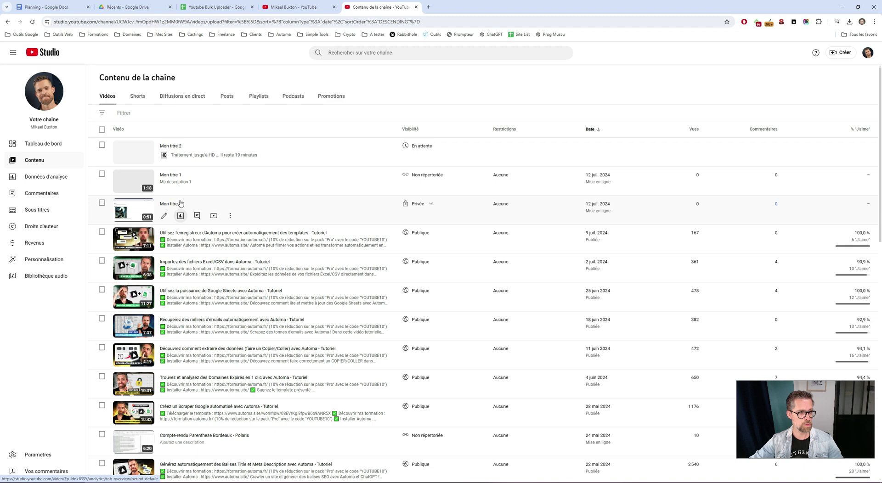
- Compare the uploaded video "Mon titre 3" in YouTube Studio with its title, description and privacy in the spreadsheet
{"action": "key", "text": "ctrl+plus"}
{"action": "key", "text": "ctrl+plus"}
{"action": "key", "text": "ctrl+plus"}
{"action": "key", "text": "ctrl+plus"}
{"action": "key", "text": "ctrl+plus"}
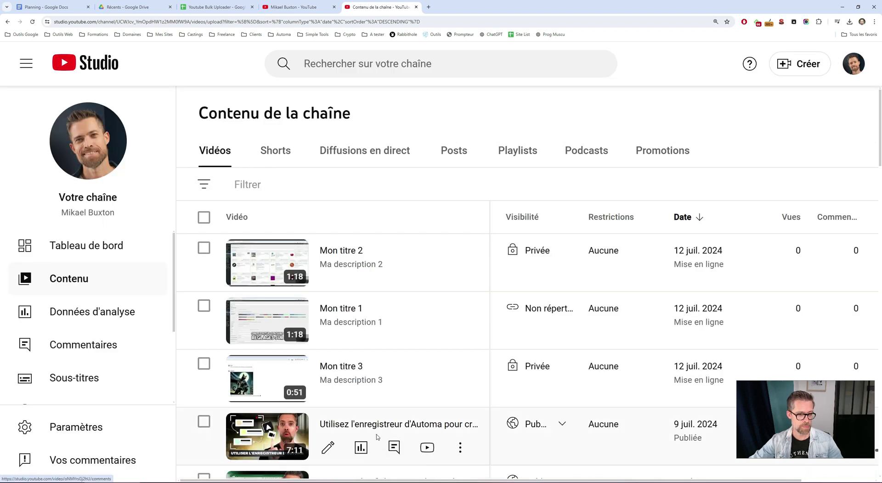
{"action": "left_click", "coordinate": [214, 7]}
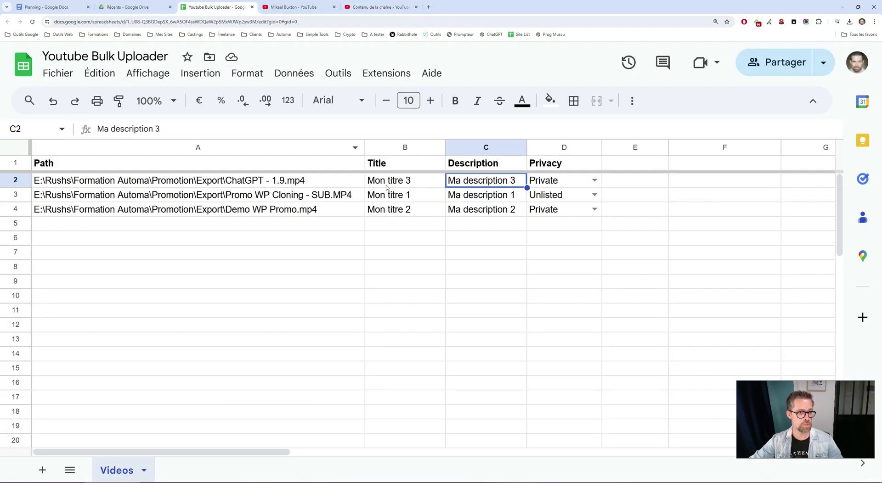
{"action": "left_click", "coordinate": [416, 184]}
{"action": "left_click", "coordinate": [462, 184]}
{"action": "left_click", "coordinate": [547, 186]}
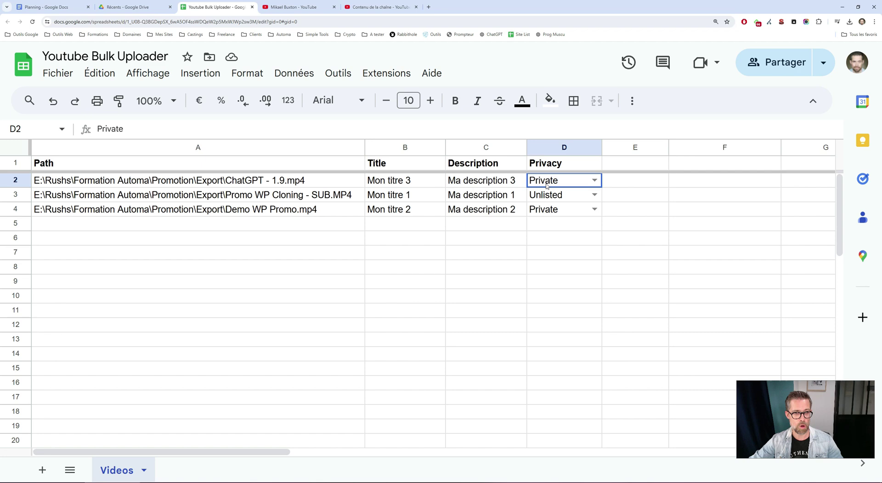
{"action": "left_click", "coordinate": [388, 5]}
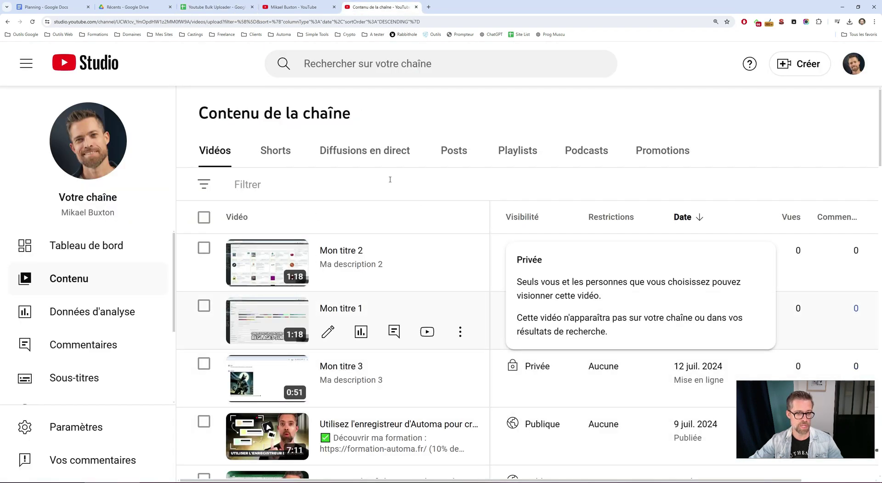
- Check the title and description in row 3 of the spreadsheet against the uploaded video "Mon titre 1" and its visibility
{"action": "left_click", "coordinate": [225, 6]}
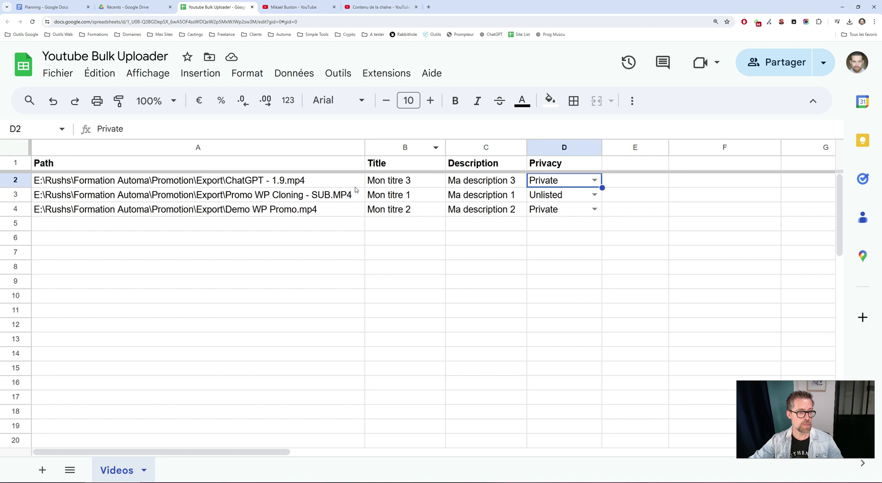
{"action": "left_click", "coordinate": [391, 198]}
{"action": "left_click", "coordinate": [462, 197]}
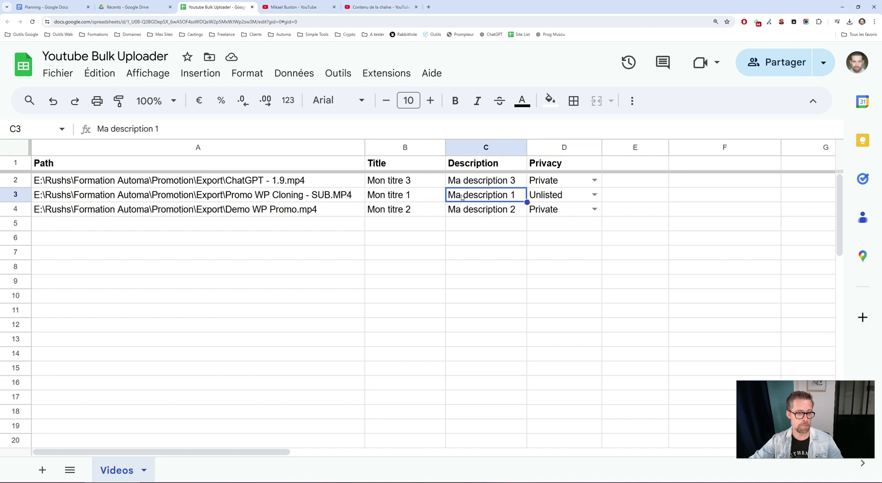
{"action": "left_click", "coordinate": [376, 8]}
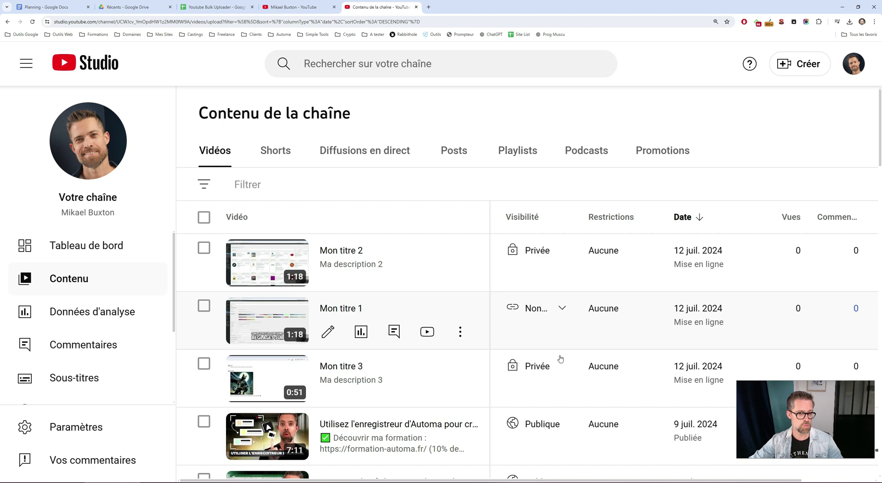
{"action": "mouse_move", "coordinate": [550, 318]}
- Compare row 4 of the spreadsheet with the uploaded video "Mon titre 2" in YouTube Studio
{"action": "left_click", "coordinate": [215, 7]}
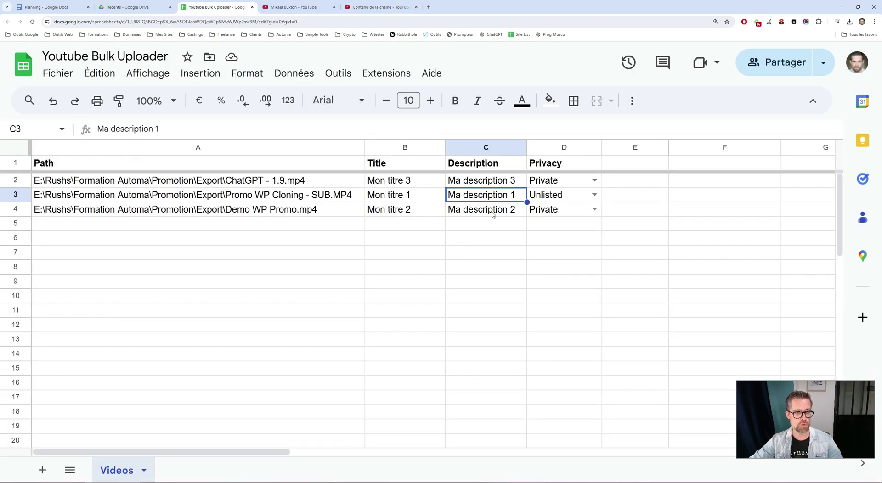
{"action": "left_click", "coordinate": [377, 7]}
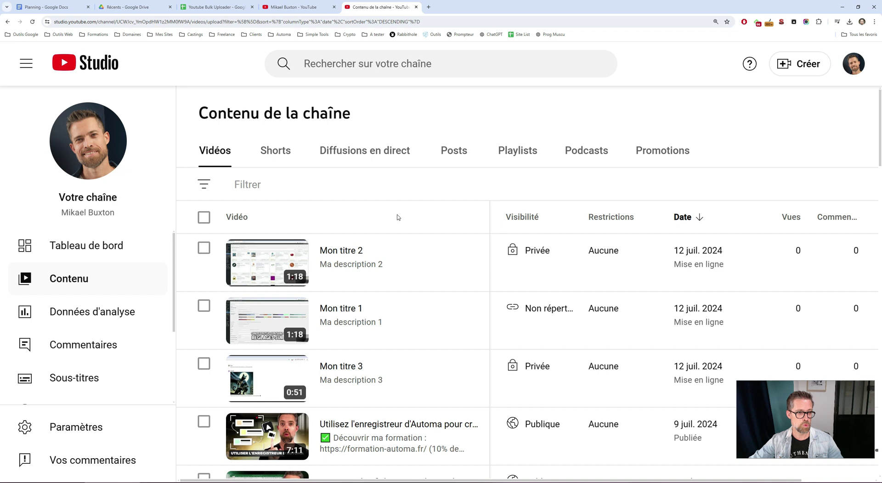
{"action": "left_click", "coordinate": [215, 7]}
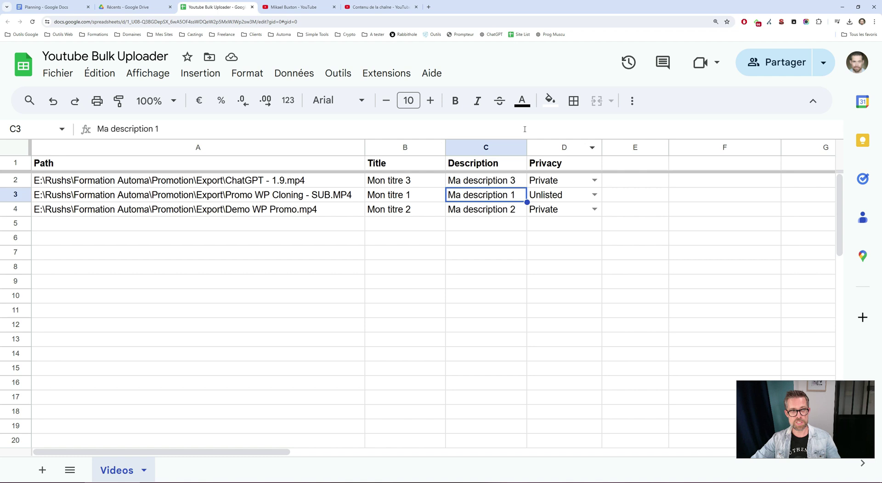
{"action": "left_click", "coordinate": [381, 7]}
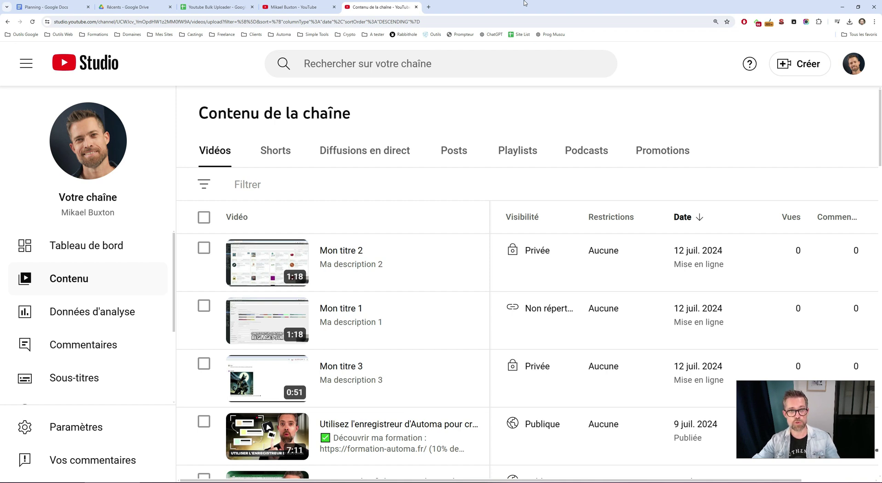
- Start a manual video upload in YouTube Studio with the file ChatGPT - 1.9 Module.mp4
{"action": "left_click", "coordinate": [790, 64]}
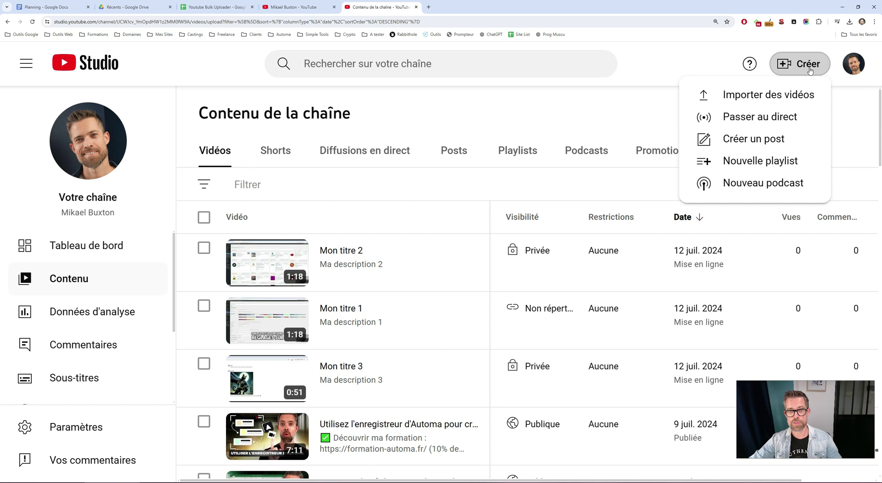
{"action": "left_click", "coordinate": [630, 108]}
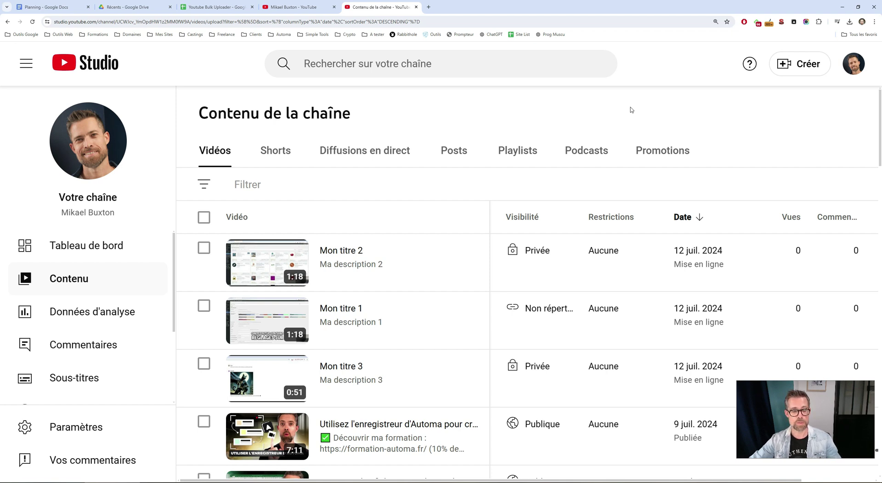
{"action": "left_click", "coordinate": [799, 65]}
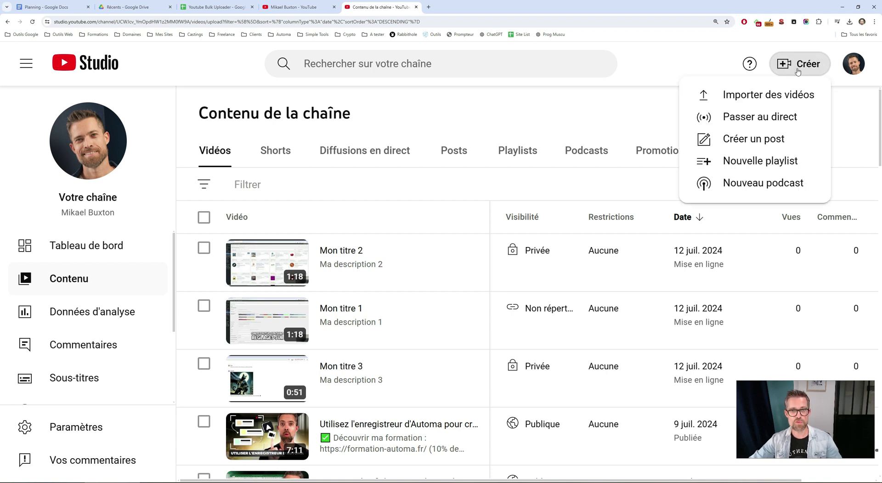
{"action": "left_click", "coordinate": [789, 94]}
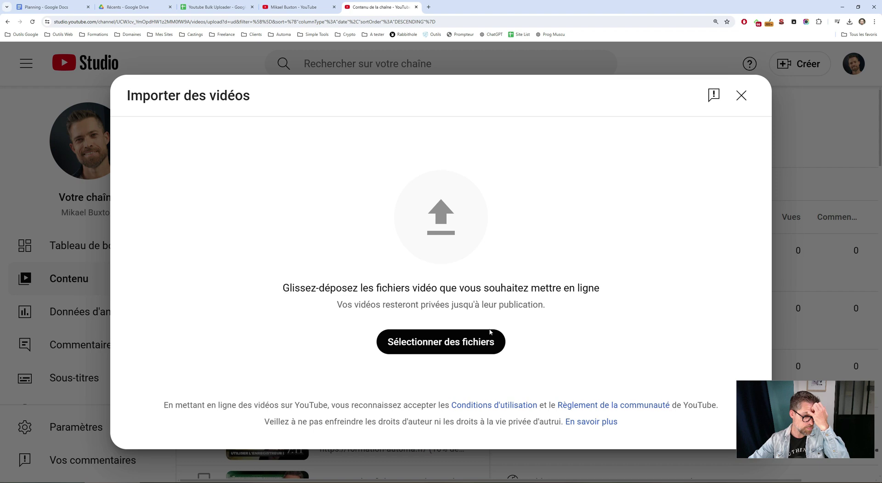
- Examine the details, video elements, checks and visibility stages of the manual upload, including its description field
{"action": "scroll", "coordinate": [317, 337], "scroll_direction": "down", "scroll_amount": 2}
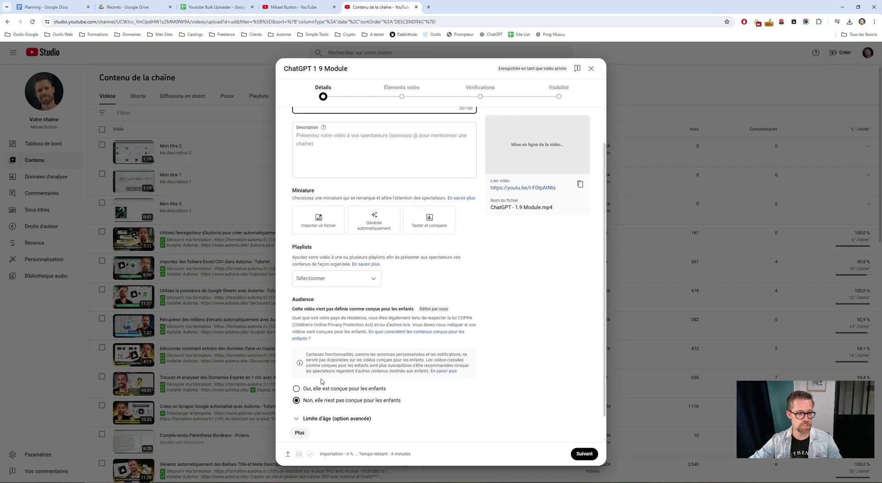
{"action": "left_click", "coordinate": [402, 89]}
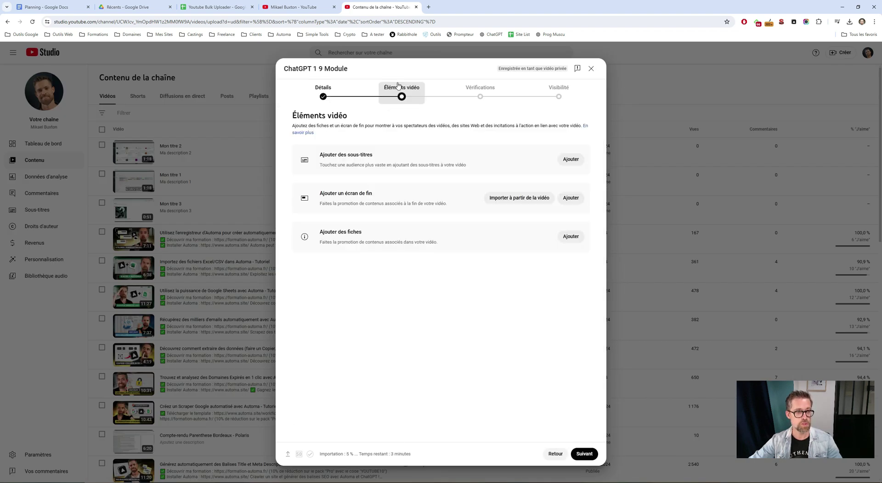
{"action": "left_click", "coordinate": [461, 87]}
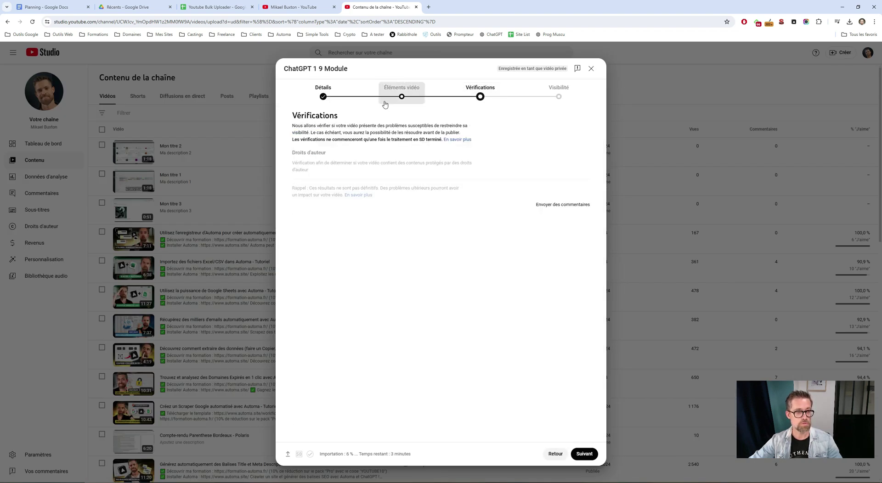
{"action": "left_click", "coordinate": [326, 92]}
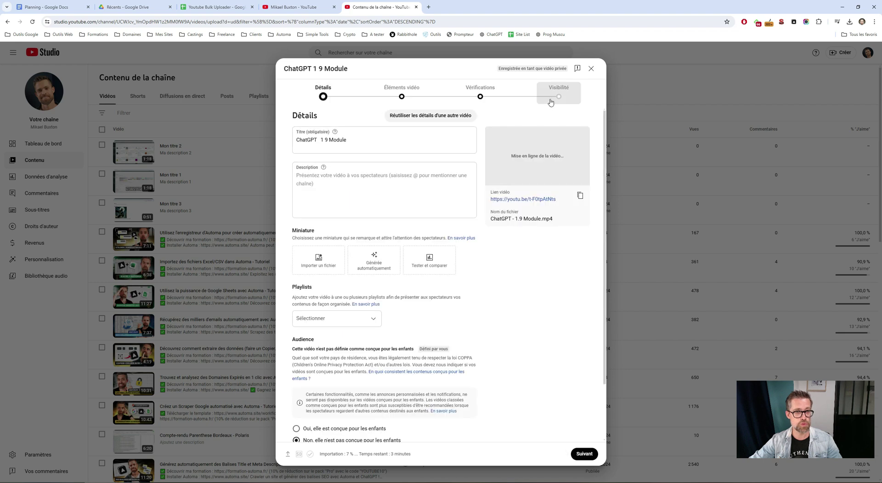
{"action": "left_click", "coordinate": [410, 94]}
{"action": "left_click", "coordinate": [472, 97]}
{"action": "left_click", "coordinate": [558, 92]}
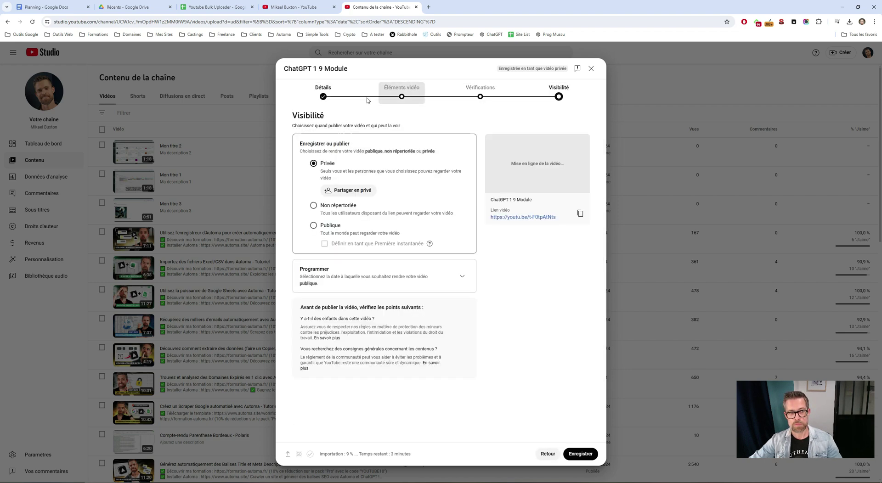
{"action": "left_click", "coordinate": [331, 94]}
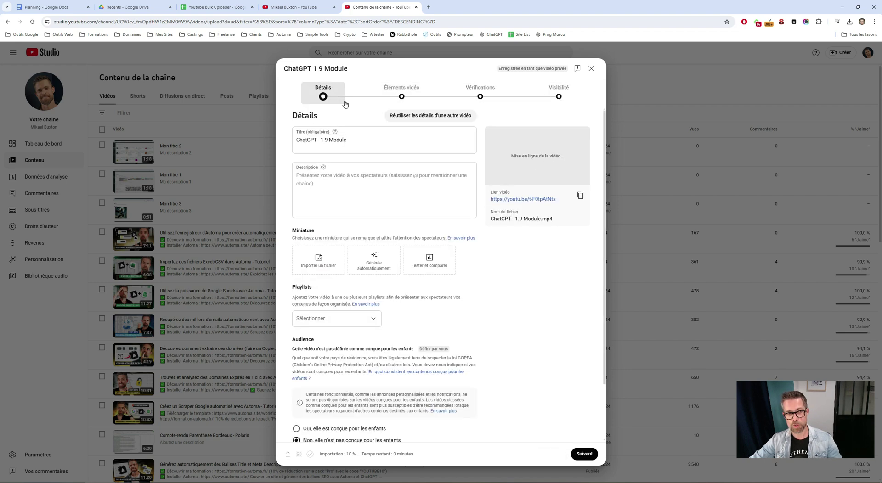
{"action": "left_click", "coordinate": [441, 190]}
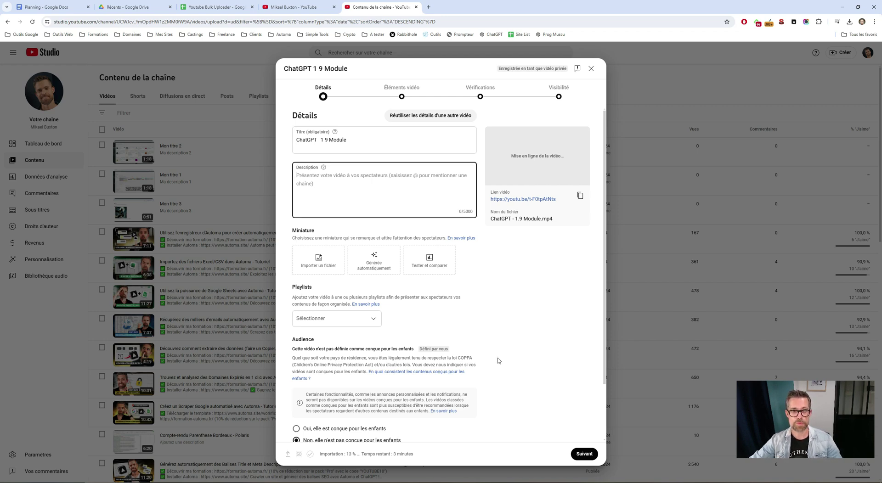
- Switch to Automa and trace the Google Sheets block's spreadsheet ID variable to its definition in the workflow's global data
{"action": "key", "text": "alt+Tab"}
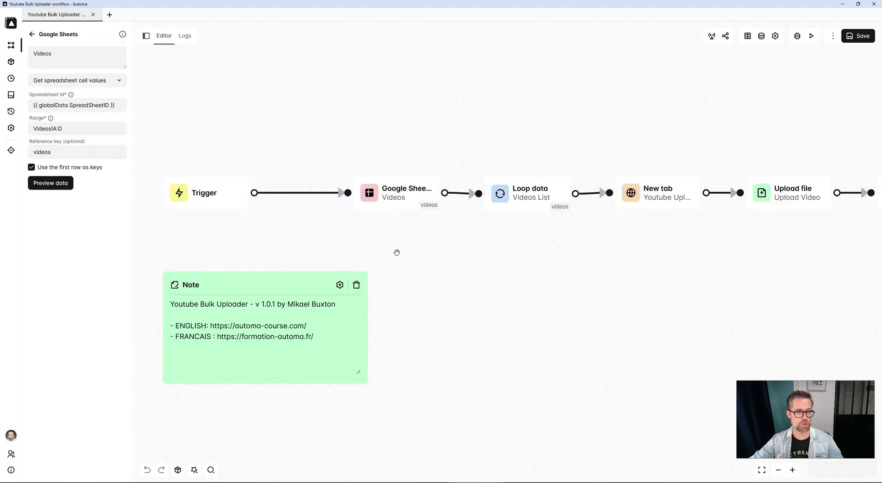
{"action": "left_click", "coordinate": [392, 201]}
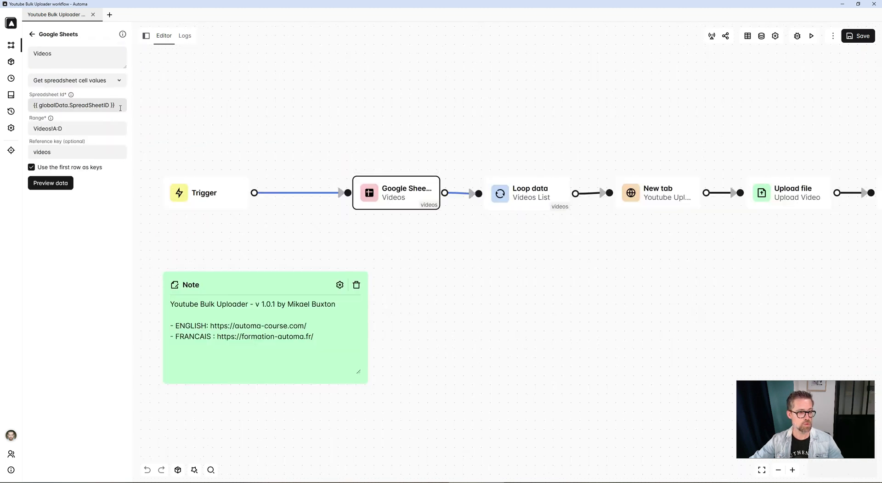
{"action": "left_click_drag", "start_coordinate": [120, 108], "coordinate": [31, 106]}
{"action": "left_click", "coordinate": [762, 37]}
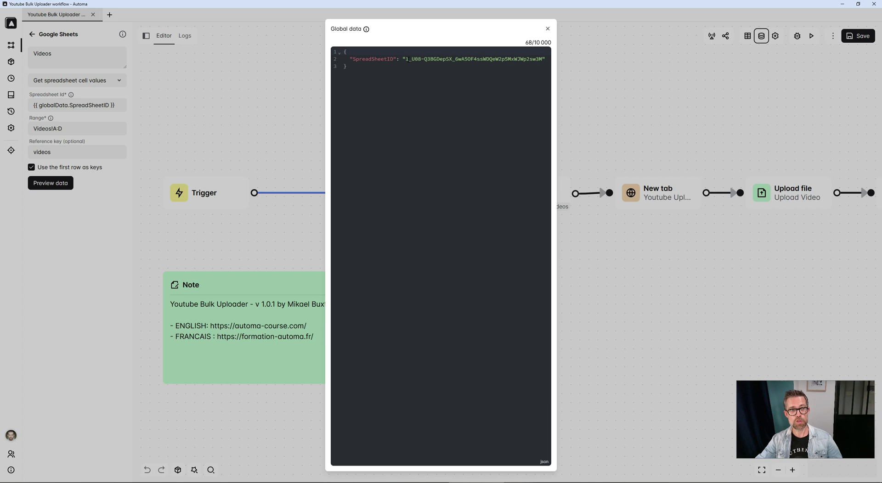
{"action": "left_click_drag", "start_coordinate": [406, 59], "coordinate": [542, 59]}
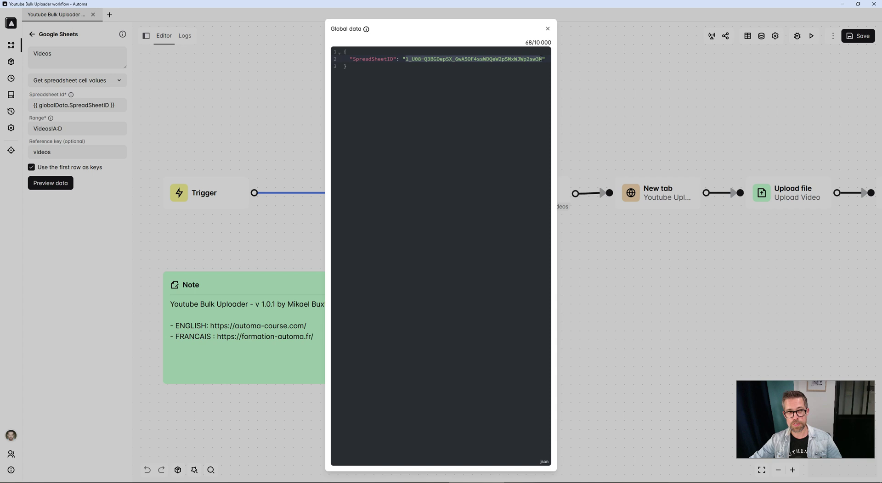
{"action": "left_click", "coordinate": [661, 112]}
- Compare the sheet name in the Google Sheets block's range with the sheet name in the Youtube Bulk Uploader spreadsheet
{"action": "mouse_move", "coordinate": [418, 192]}
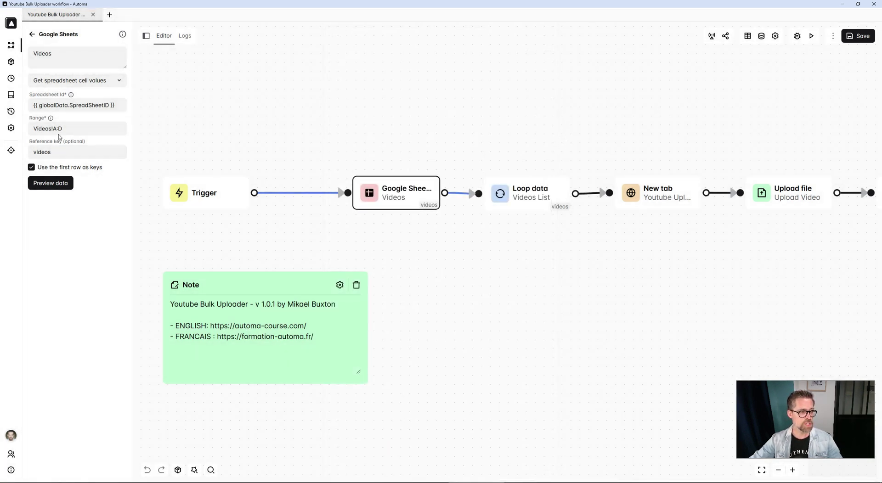
{"action": "left_click", "coordinate": [101, 133]}
{"action": "key", "text": "ctrl+a"}
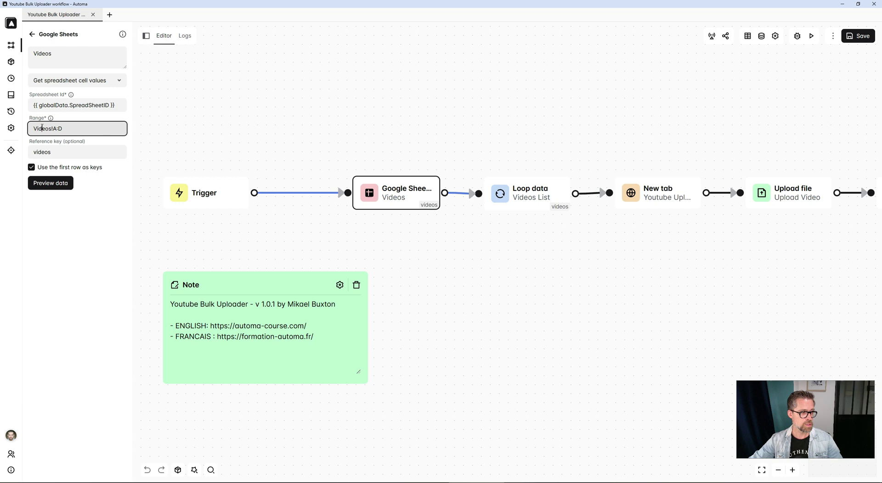
{"action": "double_click", "coordinate": [42, 129]}
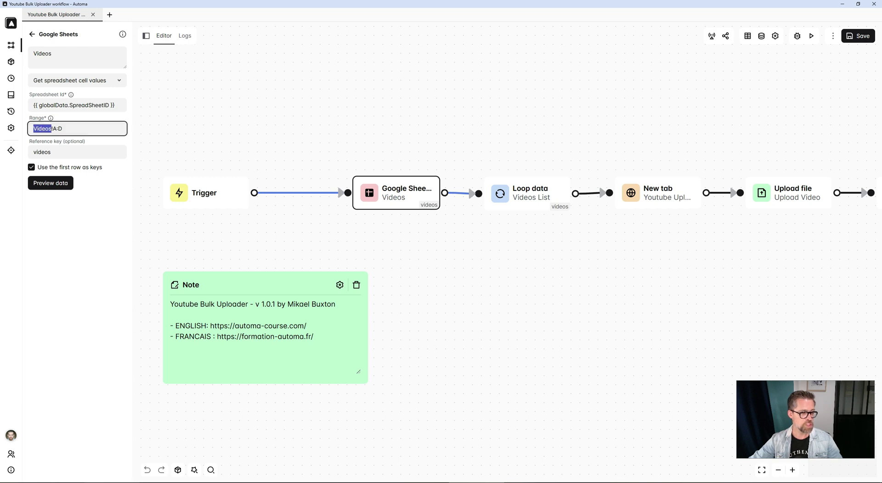
{"action": "key", "text": "alt+Tab"}
{"action": "left_click", "coordinate": [213, 7]}
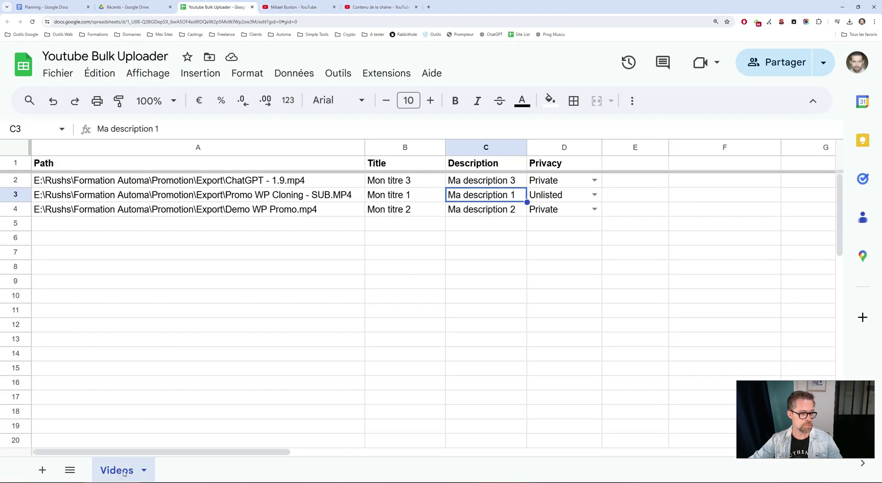
{"action": "key", "text": "alt+Tab"}
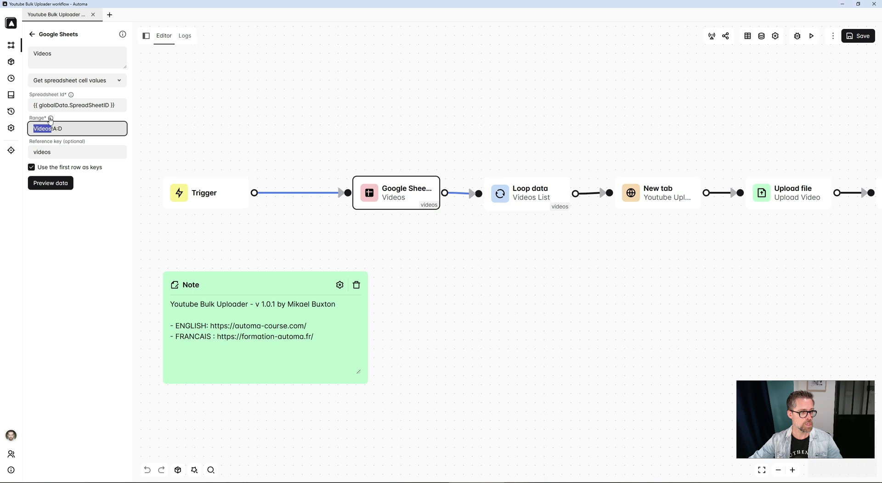
- Compare the A:D part of the range with the spreadsheet's columns A to D, and check the block's reference key
{"action": "left_click", "coordinate": [52, 128]}
{"action": "key", "text": "alt+Tab"}
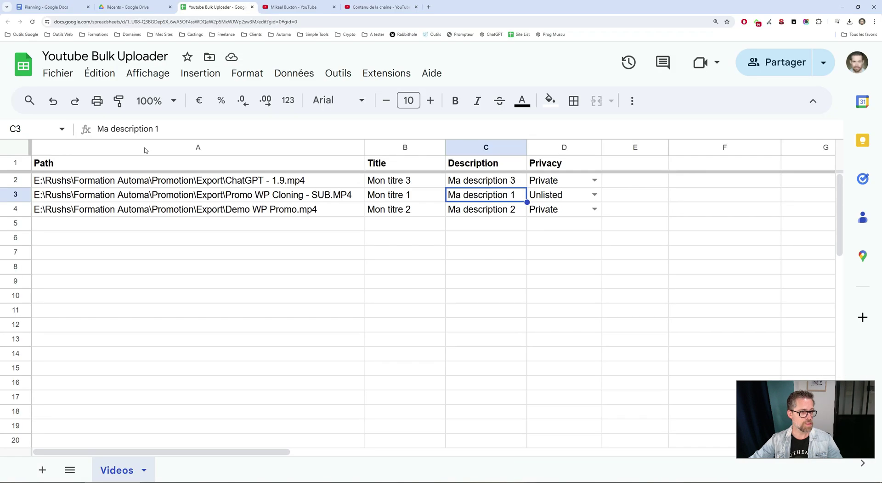
{"action": "left_click_drag", "start_coordinate": [147, 148], "coordinate": [570, 148]}
{"action": "key", "text": "alt+Tab"}
{"action": "type", "text": "!A:D"}
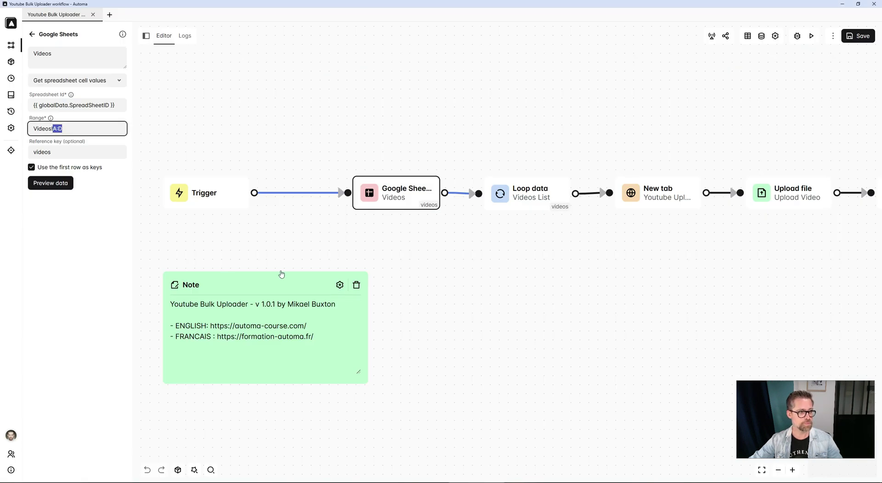
{"action": "double_click", "coordinate": [120, 156]}
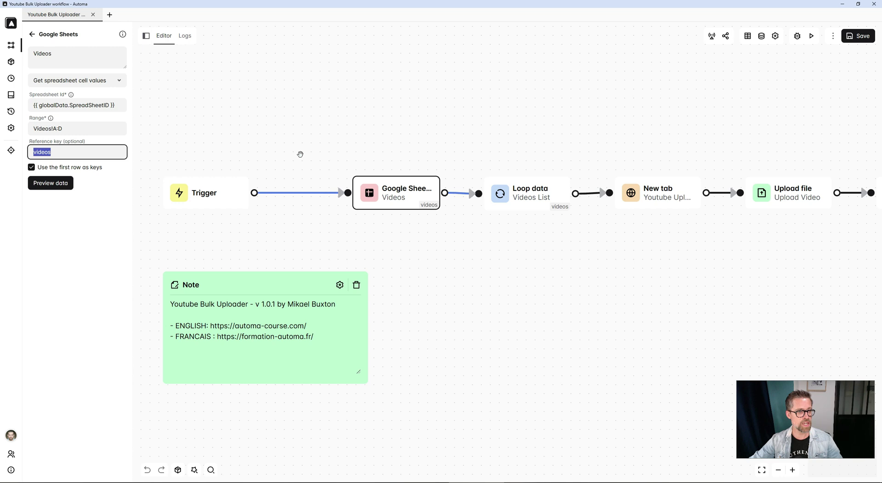
{"action": "left_click", "coordinate": [366, 133]}
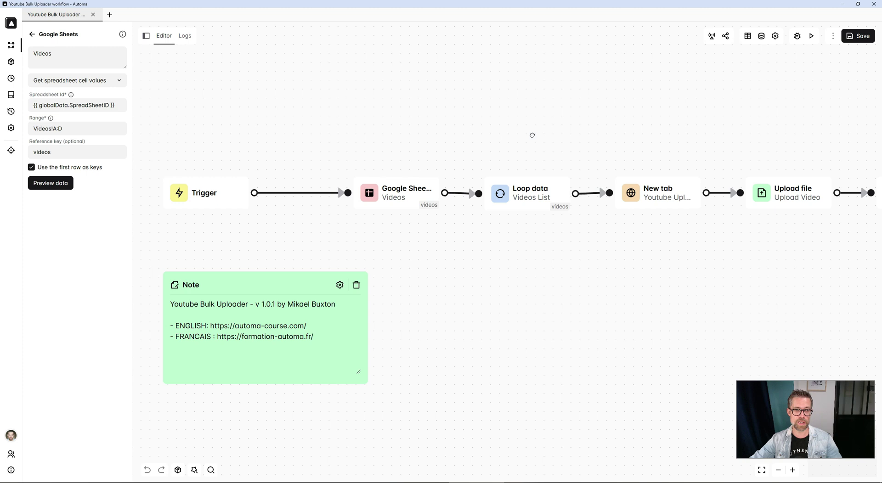
- Examine the Videos List loop block against spreadsheet rows 2 to 4, including the block's reference key
{"action": "left_click_drag", "start_coordinate": [531, 134], "coordinate": [398, 140]}
{"action": "left_click", "coordinate": [423, 197]}
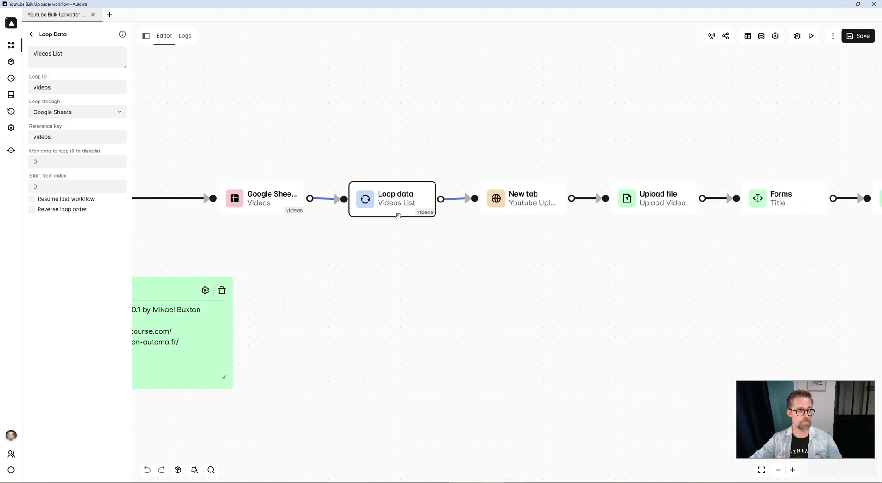
{"action": "key", "text": "alt+Tab"}
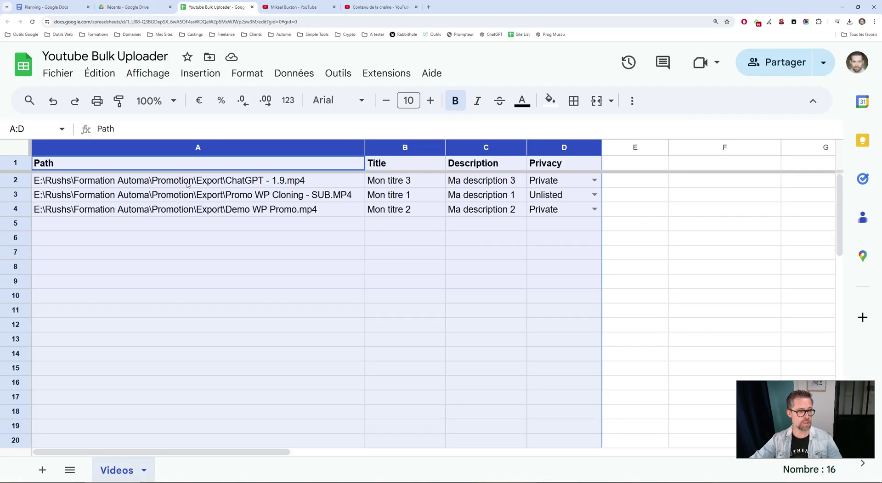
{"action": "left_click", "coordinate": [189, 182]}
{"action": "left_click_drag", "start_coordinate": [20, 183], "coordinate": [16, 207]}
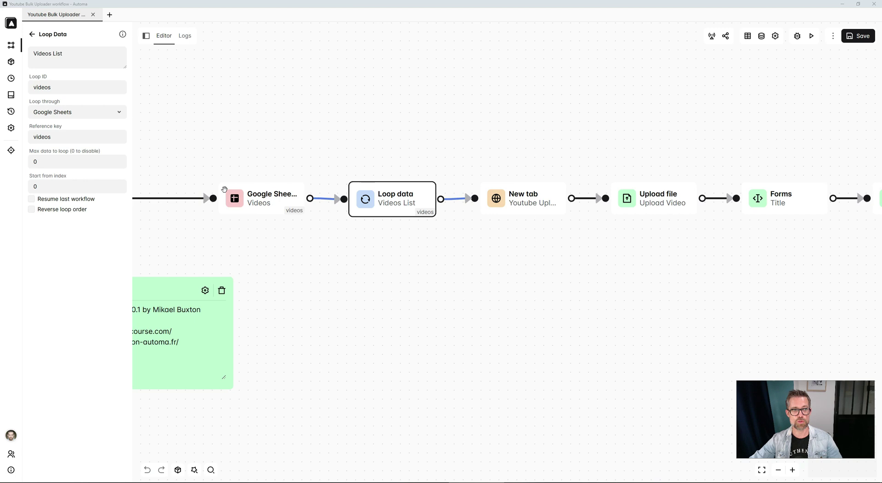
{"action": "key", "text": "alt+Tab"}
{"action": "left_click_drag", "start_coordinate": [427, 298], "coordinate": [281, 299]}
{"action": "double_click", "coordinate": [46, 137]}
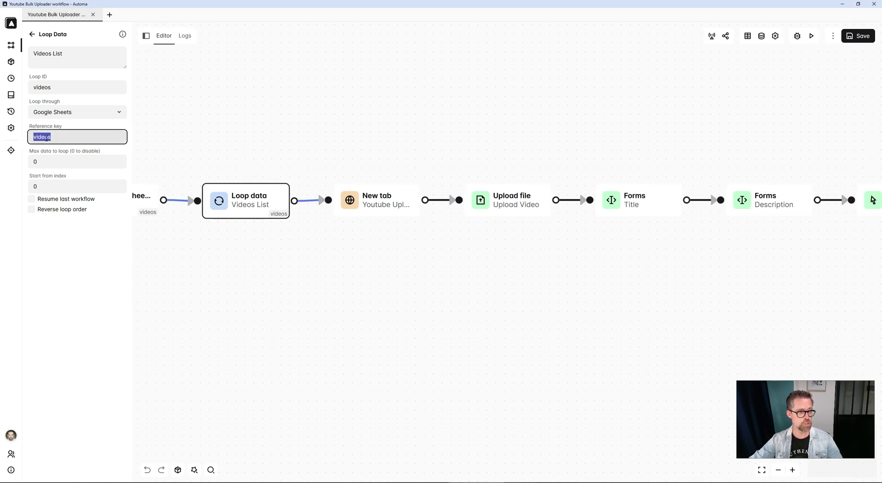
{"action": "left_click", "coordinate": [309, 144]}
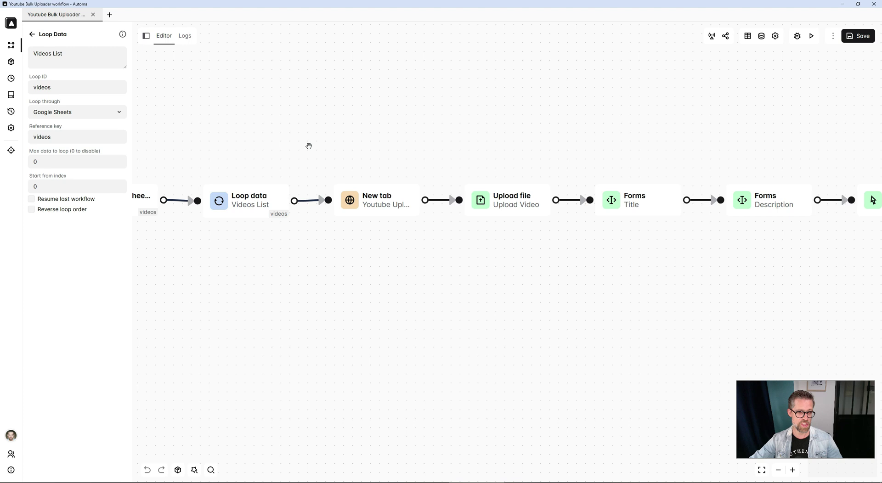
- Open the Youtube Upload new tab block and enlarge its URL field to read the address
{"action": "double_click", "coordinate": [348, 215]}
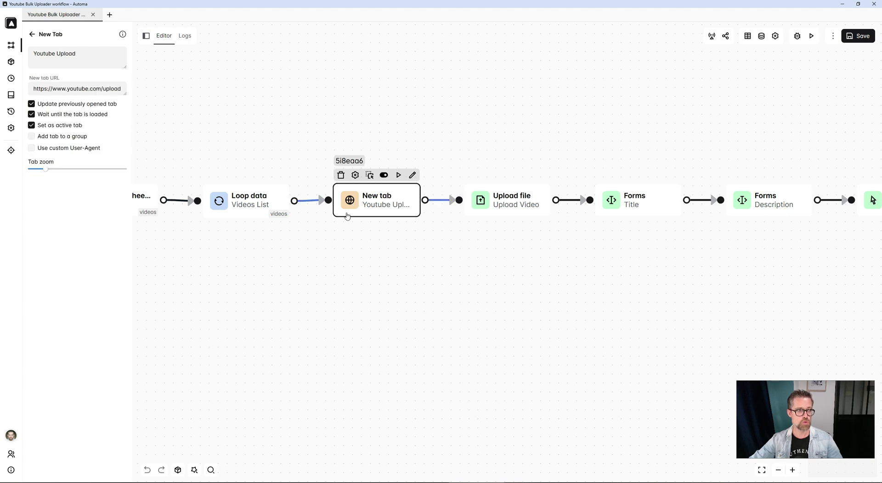
{"action": "left_click_drag", "start_coordinate": [125, 94], "coordinate": [133, 145]}
{"action": "left_click", "coordinate": [115, 103]}
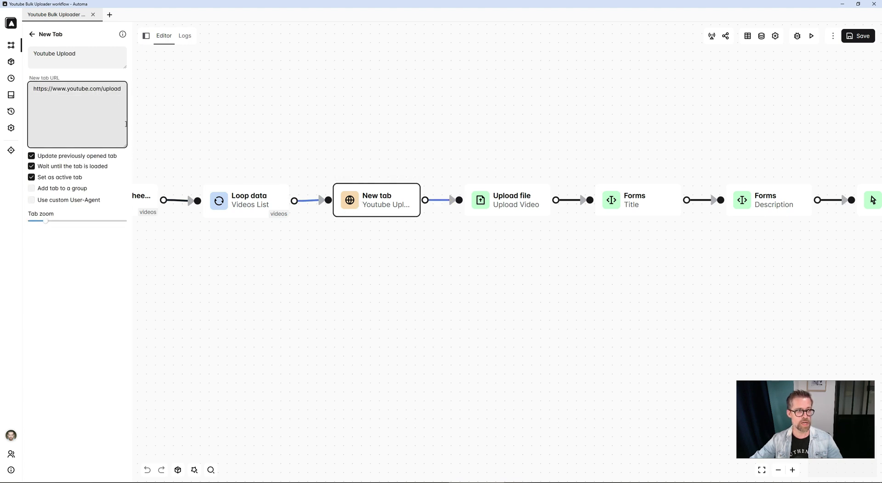
- Compare the file path expression in the Upload Video block with the path in cell A2 of the spreadsheet
{"action": "left_click", "coordinate": [510, 202]}
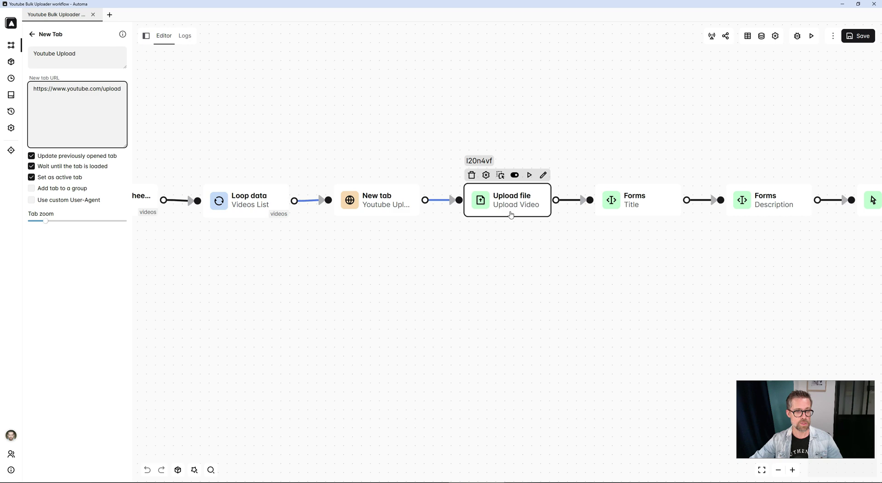
{"action": "double_click", "coordinate": [510, 202]}
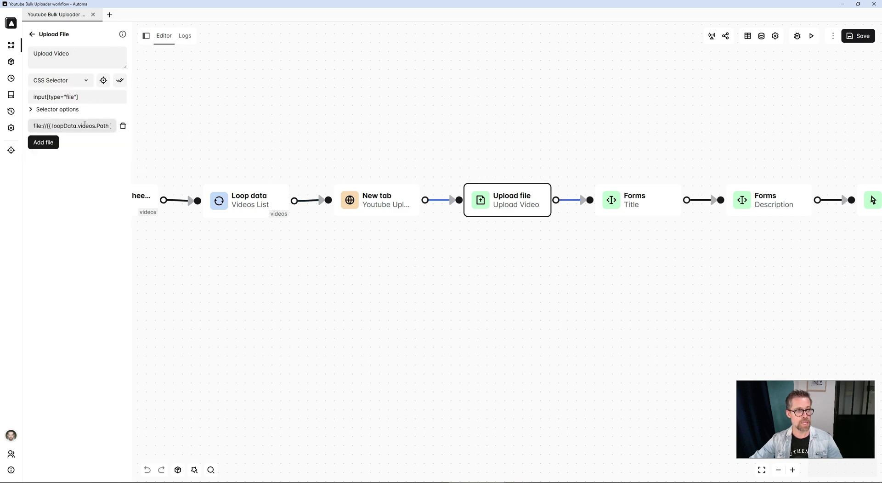
{"action": "key", "text": "alt+Tab"}
{"action": "left_click", "coordinate": [338, 181]}
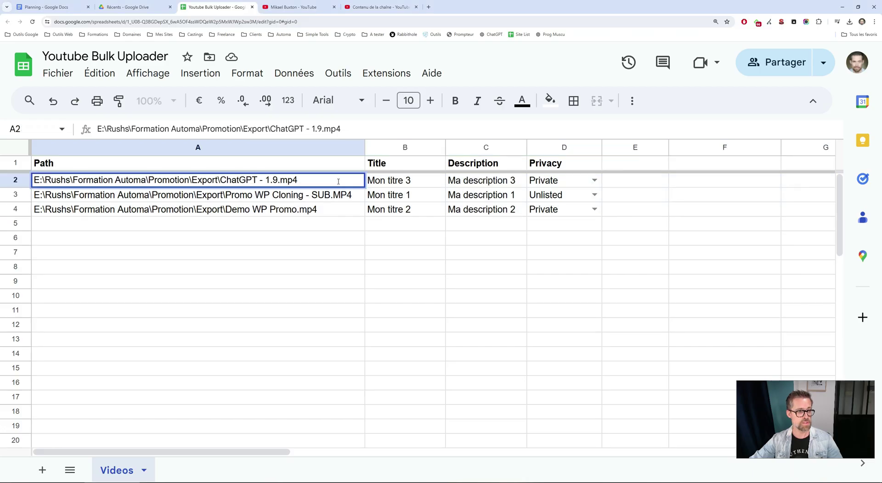
{"action": "left_click_drag", "start_coordinate": [306, 179], "coordinate": [14, 174]}
{"action": "key", "text": "alt+Tab"}
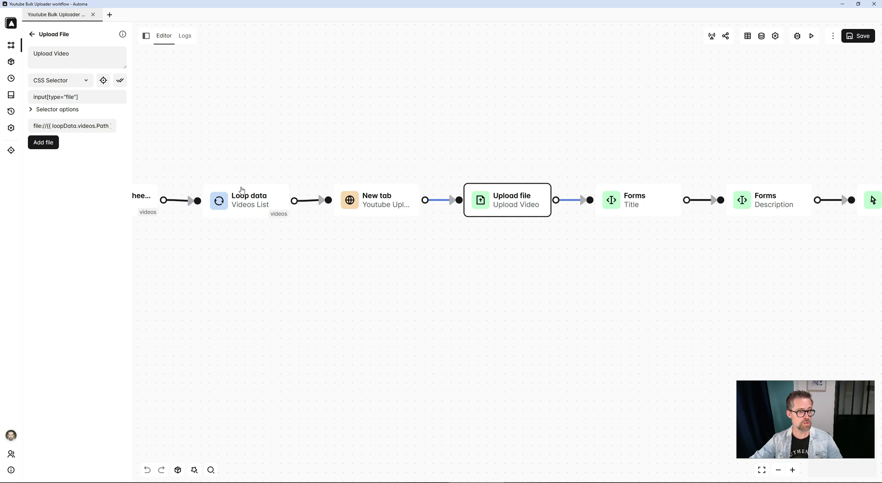
{"action": "mouse_move", "coordinate": [508, 210]}
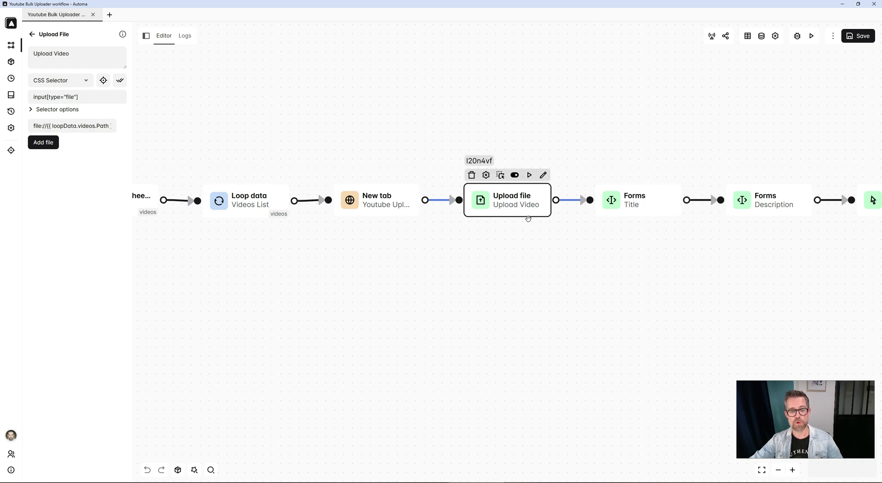
- Open the Title form block and compare its text value expression with the video rows in the spreadsheet
{"action": "double_click", "coordinate": [611, 211]}
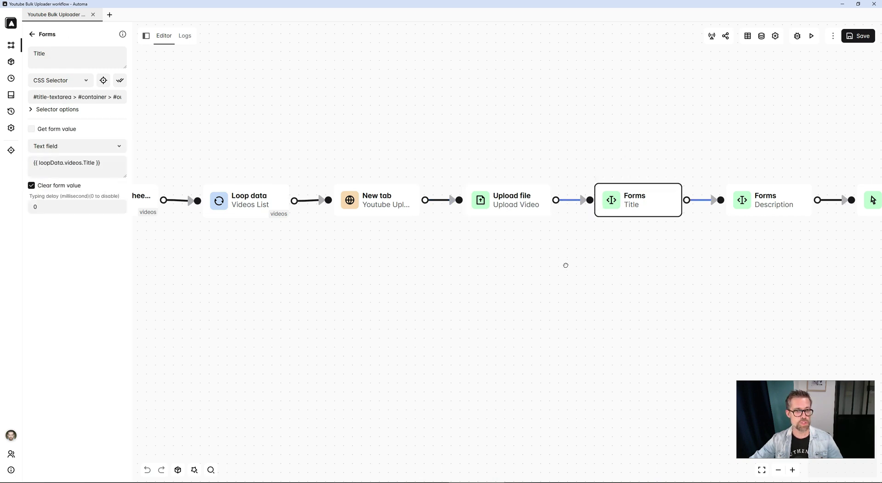
{"action": "left_click_drag", "start_coordinate": [602, 256], "coordinate": [439, 264]}
{"action": "mouse_move", "coordinate": [376, 213]}
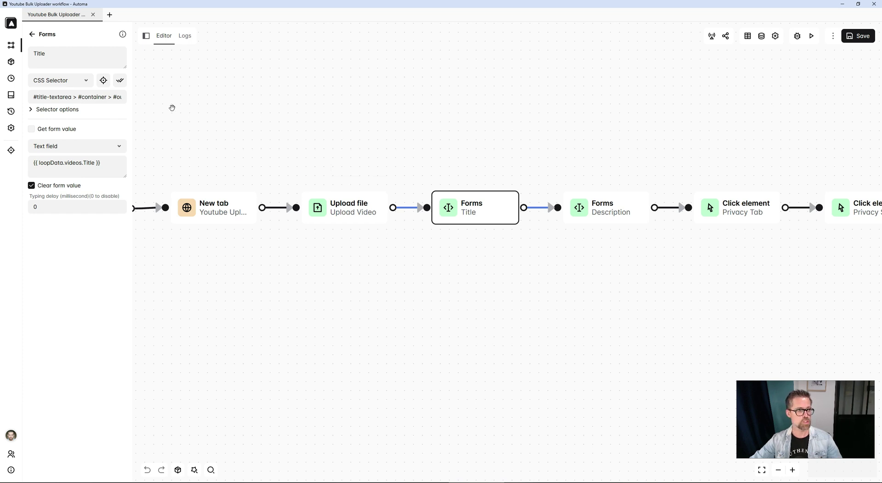
{"action": "left_click", "coordinate": [101, 169]}
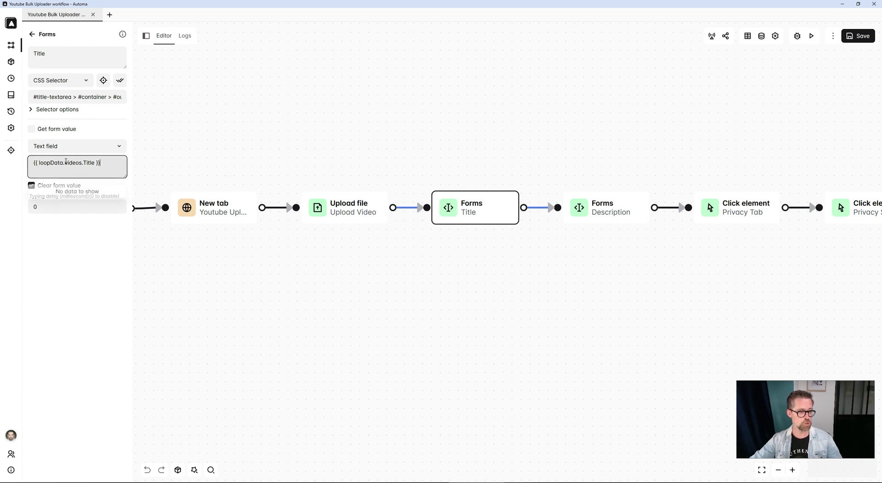
{"action": "key", "text": "ctrl+a"}
{"action": "key", "text": "alt+Tab"}
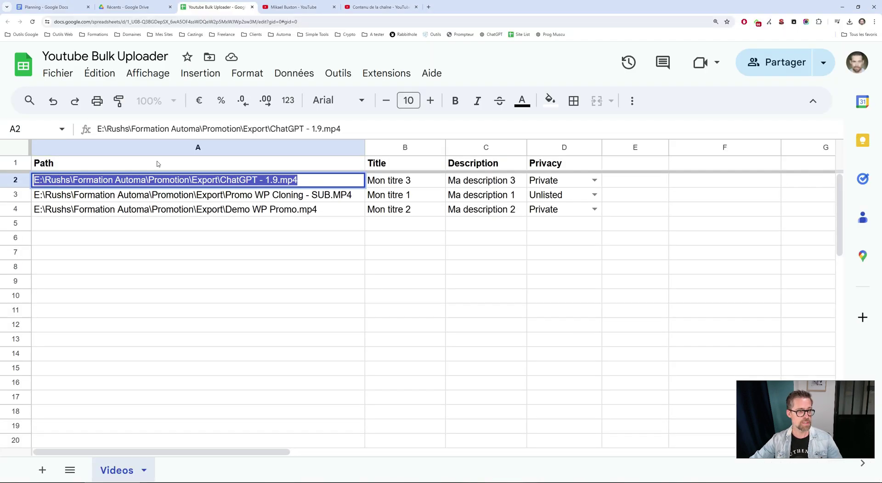
{"action": "left_click", "coordinate": [183, 214]}
{"action": "key", "text": "alt+Tab"}
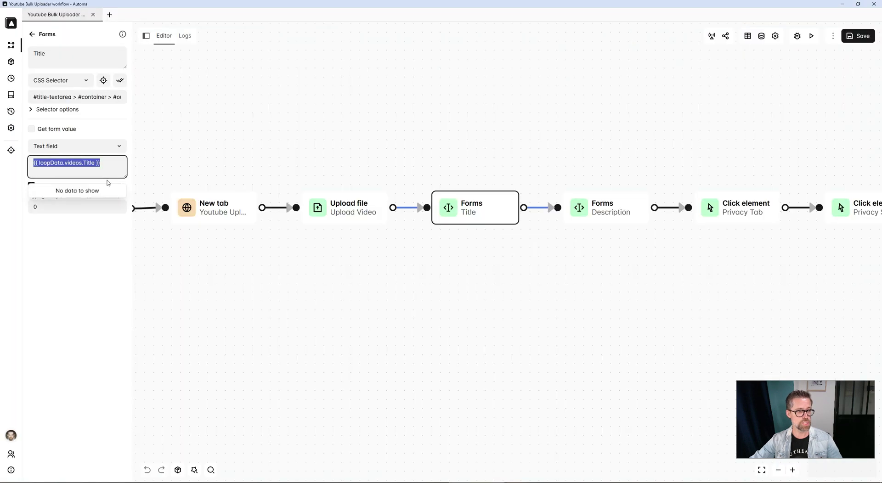
{"action": "left_click", "coordinate": [442, 268]}
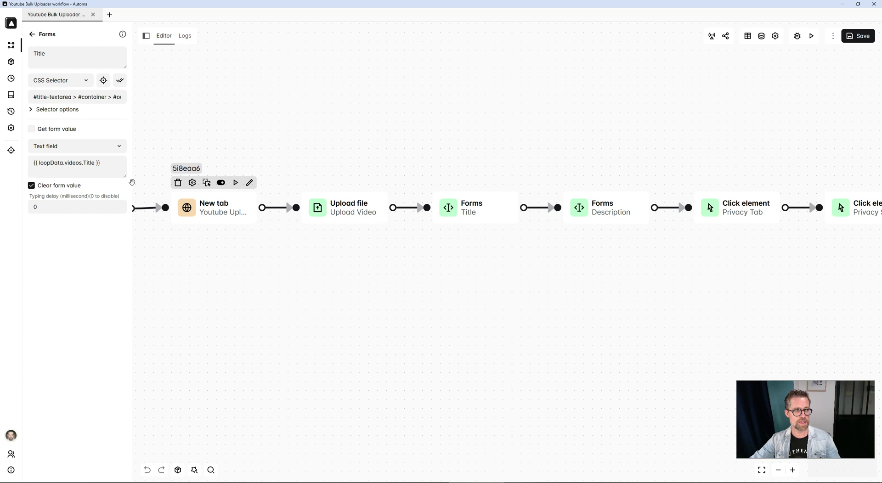
- Compare the loopData and videos parts of the Title block's value expression with the Loop ID of the Videos List block
{"action": "left_click_drag", "start_coordinate": [33, 163], "coordinate": [102, 164]}
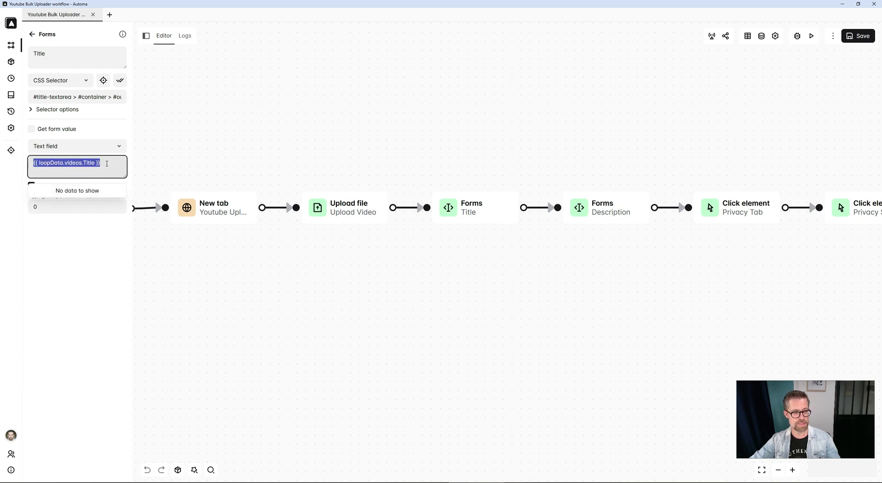
{"action": "left_click", "coordinate": [107, 164]}
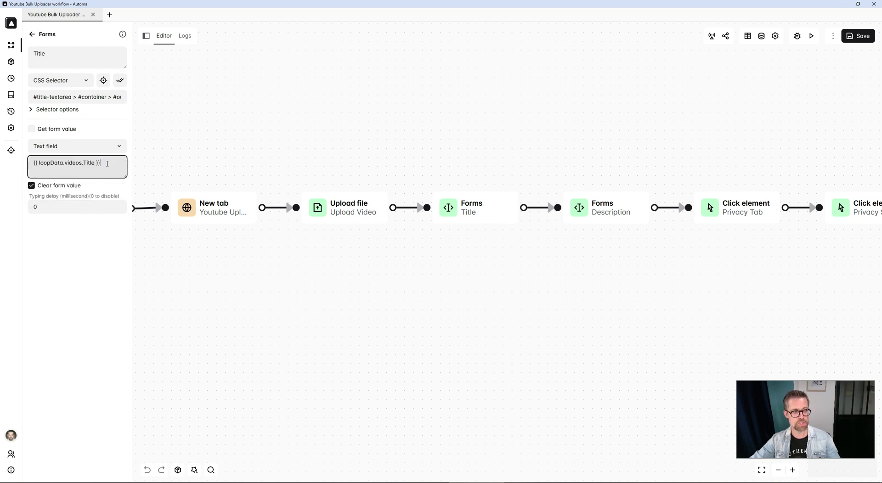
{"action": "double_click", "coordinate": [57, 163]}
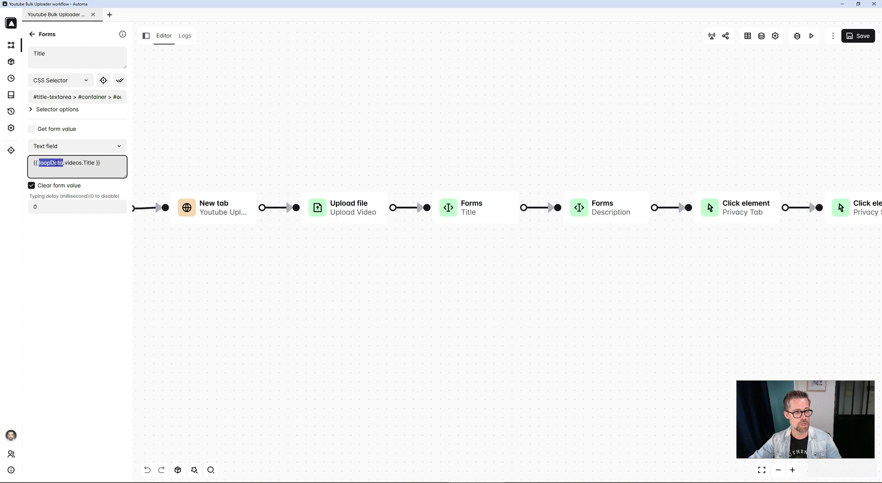
{"action": "double_click", "coordinate": [73, 163]}
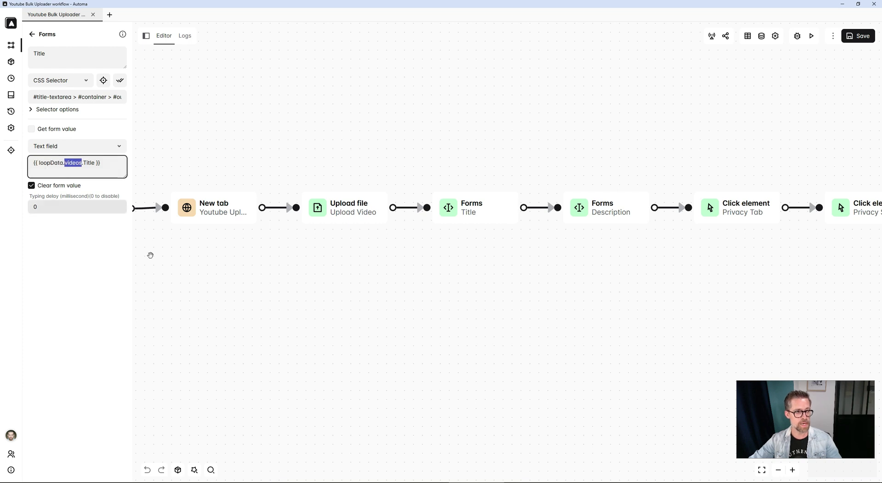
{"action": "left_click_drag", "start_coordinate": [200, 277], "coordinate": [396, 305]}
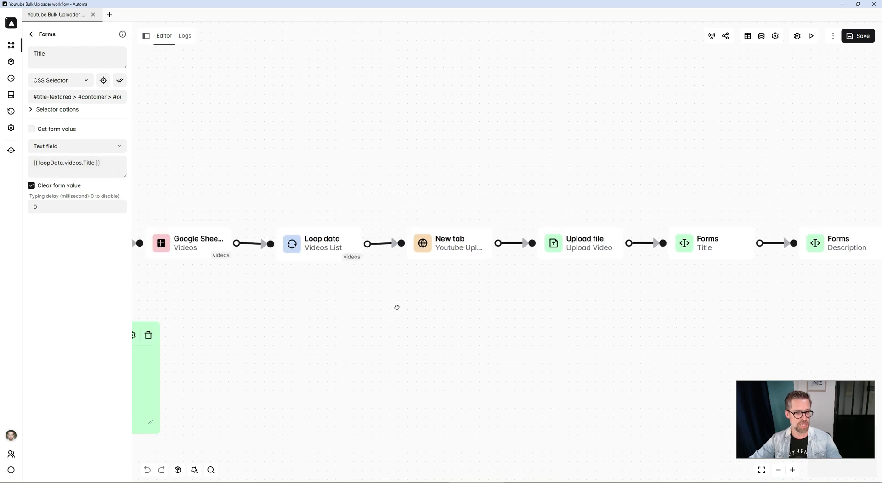
{"action": "left_click", "coordinate": [329, 250]}
{"action": "double_click", "coordinate": [46, 88]}
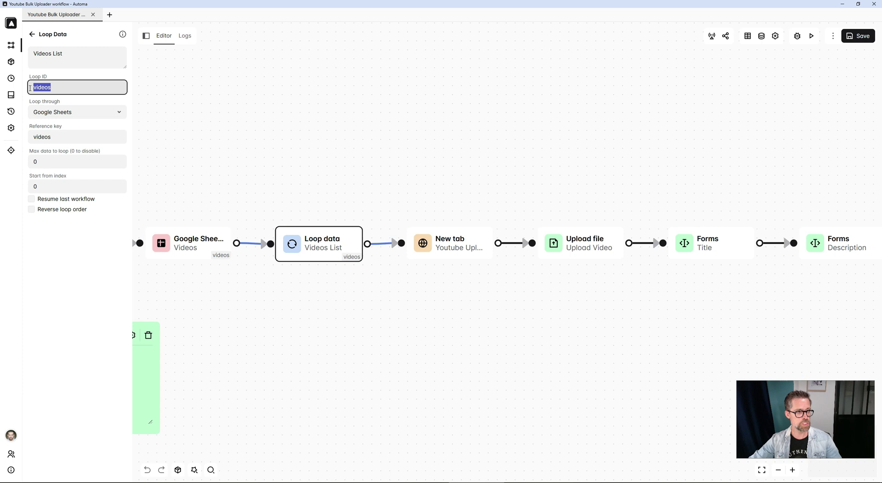
- Compare the Title key in the Title form block's expression with header cell B1 and the row 2 title in the spreadsheet
{"action": "scroll", "coordinate": [460, 168], "scroll_direction": "right", "scroll_amount": 5}
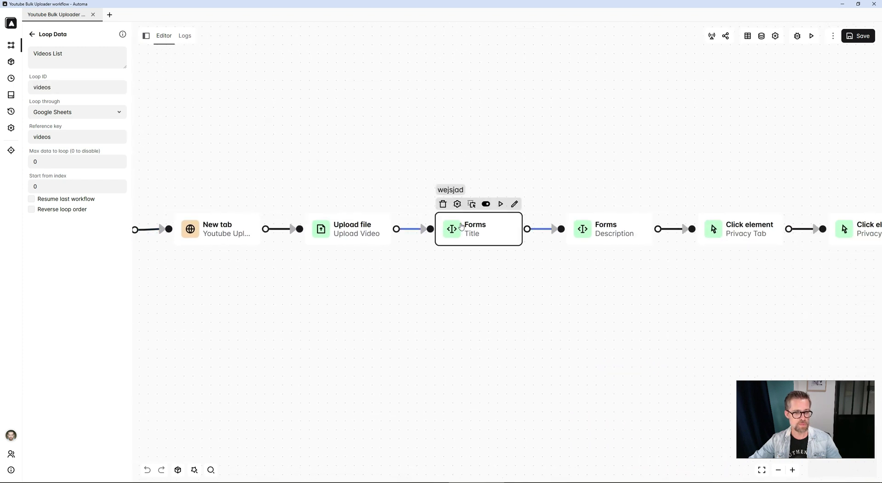
{"action": "left_click", "coordinate": [473, 230]}
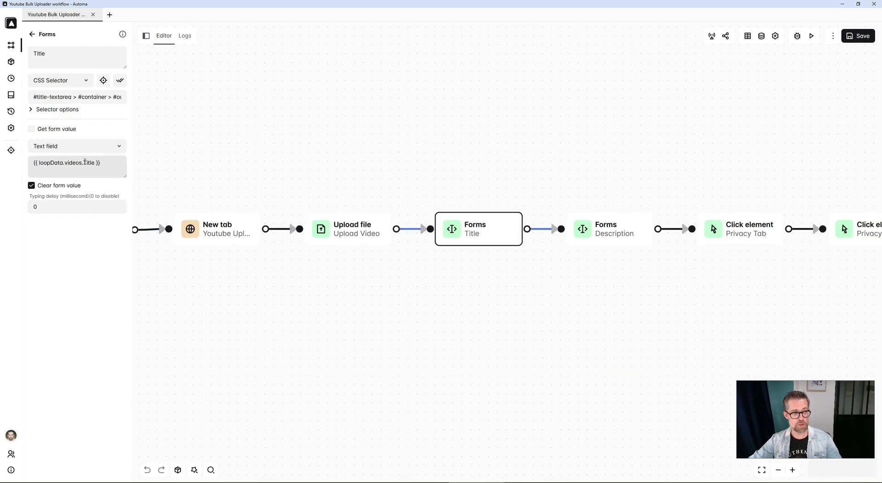
{"action": "left_click_drag", "start_coordinate": [84, 162], "coordinate": [94, 163]}
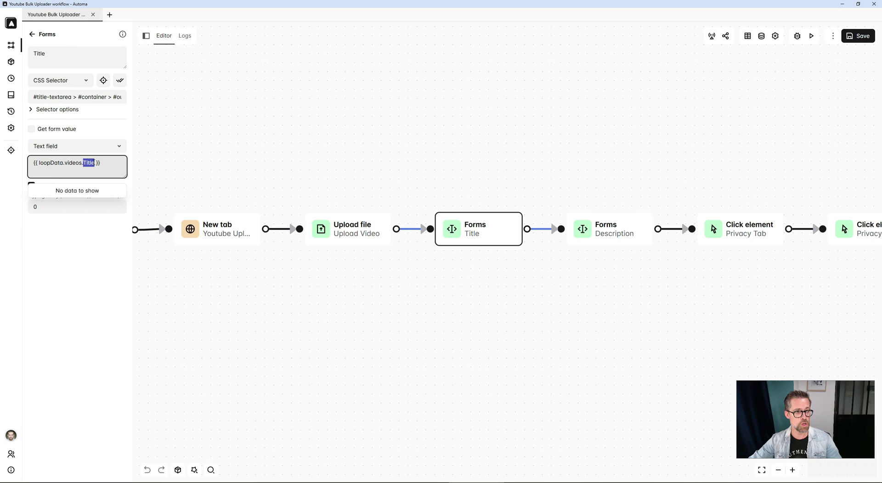
{"action": "key", "text": "alt+Tab"}
{"action": "left_click", "coordinate": [388, 164]}
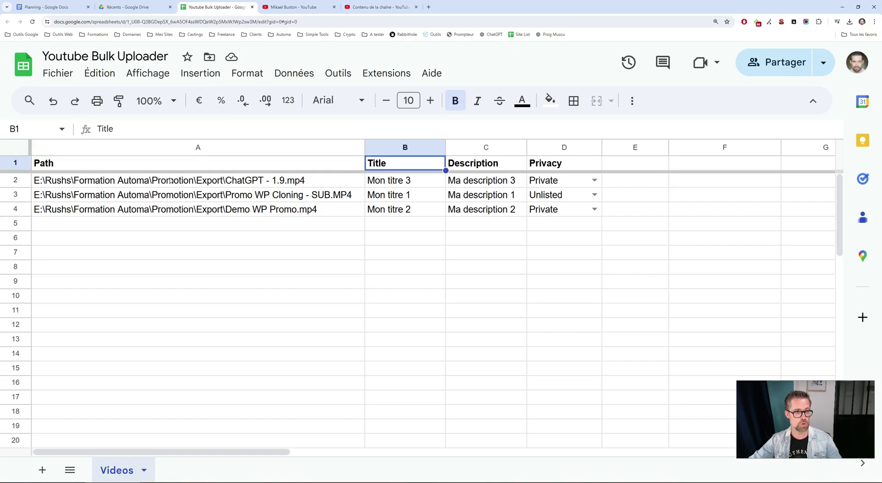
{"action": "left_click", "coordinate": [18, 179]}
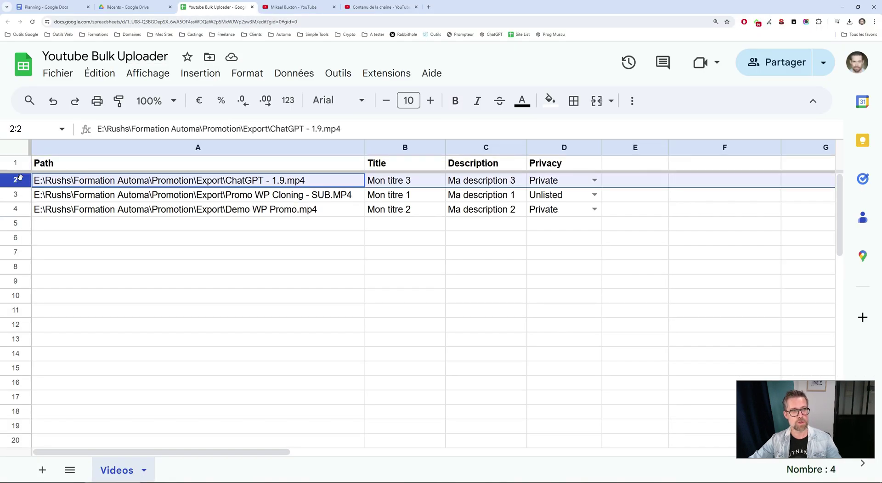
{"action": "left_click", "coordinate": [395, 183]}
{"action": "key", "text": "alt+Tab"}
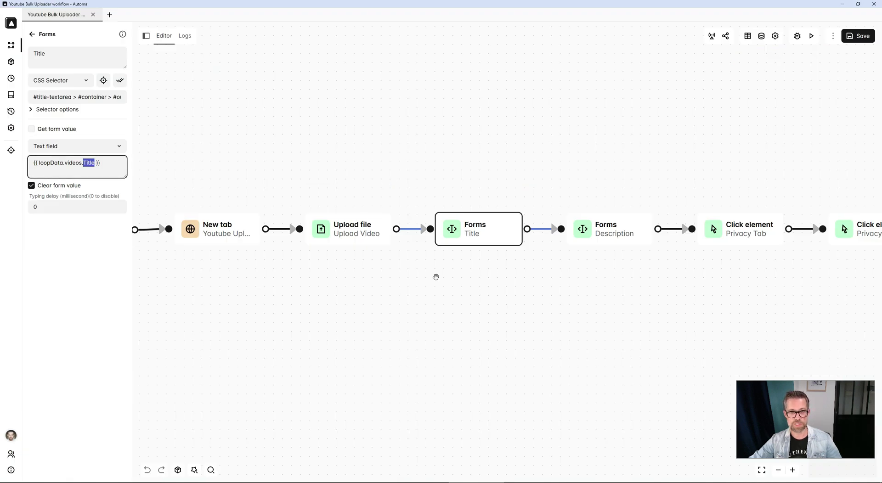
- Open the Description form block and read through its CSS selector and text value
{"action": "left_click_drag", "start_coordinate": [405, 312], "coordinate": [298, 324]}
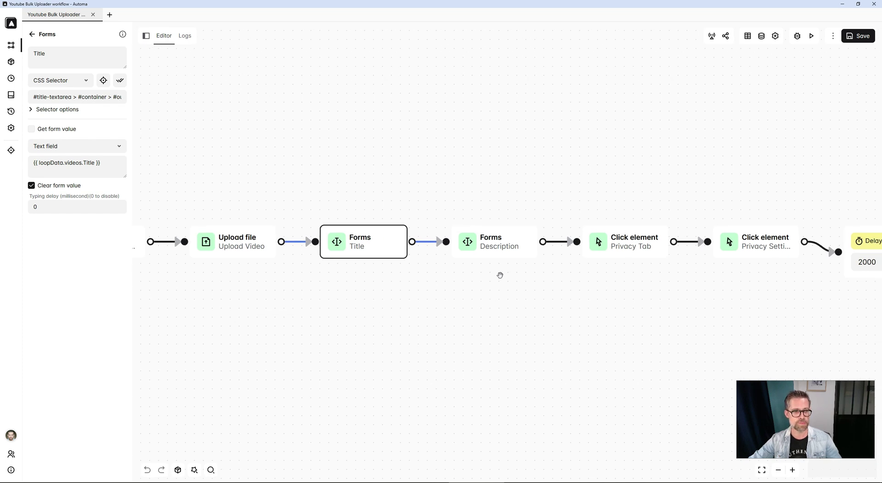
{"action": "left_click", "coordinate": [495, 247]}
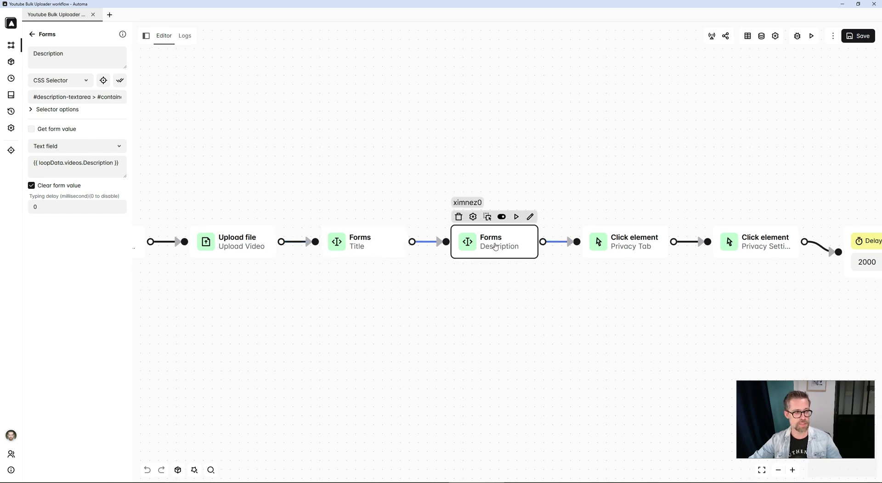
{"action": "left_click_drag", "start_coordinate": [55, 97], "coordinate": [90, 97]}
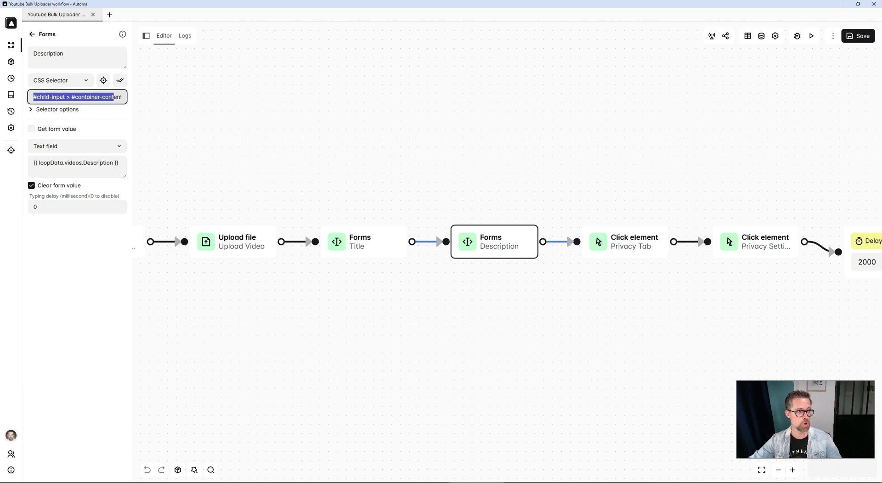
{"action": "left_click", "coordinate": [91, 96]}
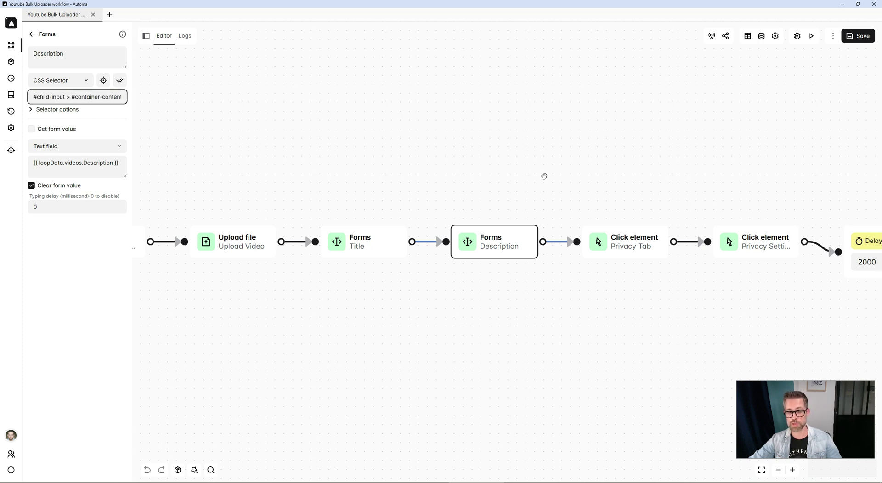
- Open the Privacy Tab click block and check it against the YouTube Studio channel content page
{"action": "left_click_drag", "start_coordinate": [544, 175], "coordinate": [475, 178]}
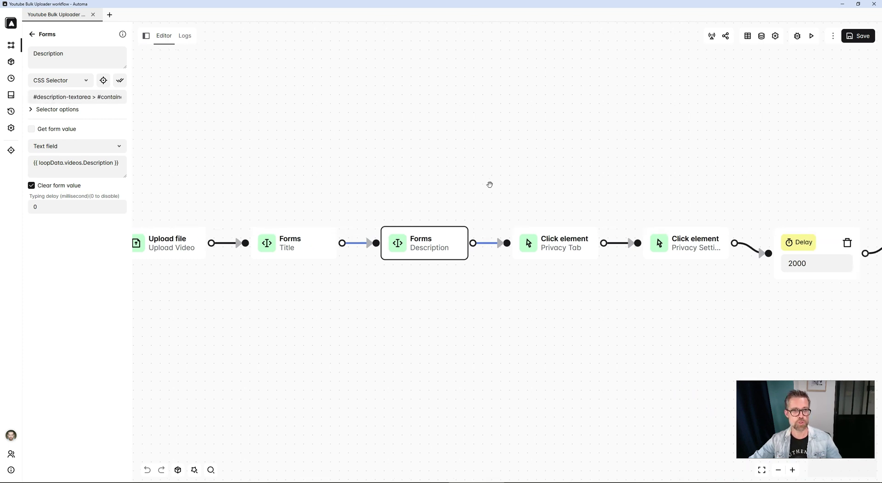
{"action": "left_click", "coordinate": [559, 244]}
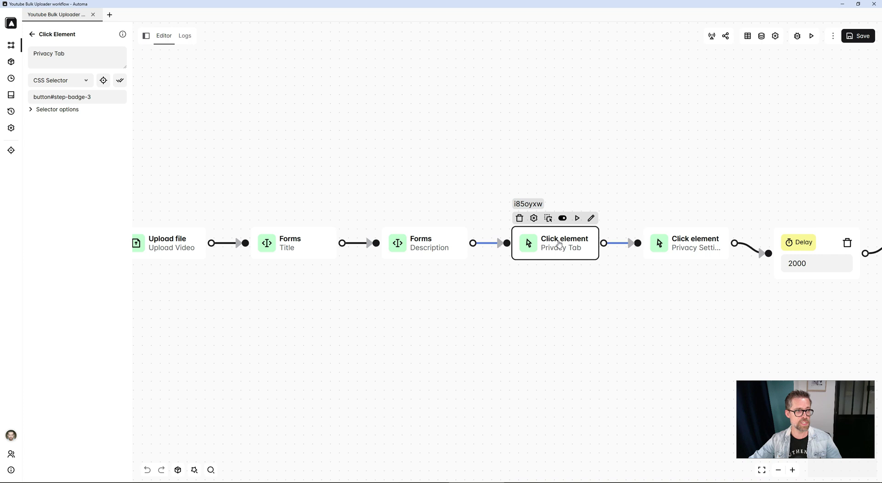
{"action": "key", "text": "alt+Tab"}
{"action": "key", "text": "ctrl+9"}
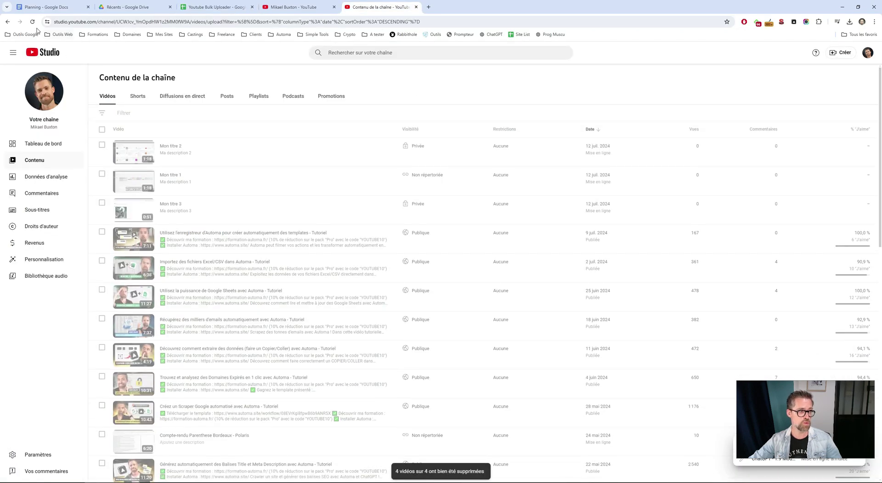
{"action": "key", "text": "alt+Tab"}
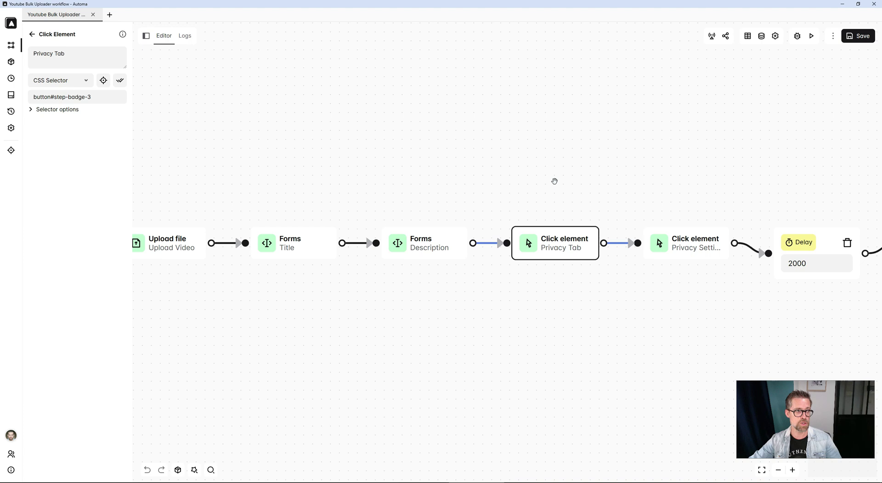
{"action": "mouse_move", "coordinate": [556, 242]}
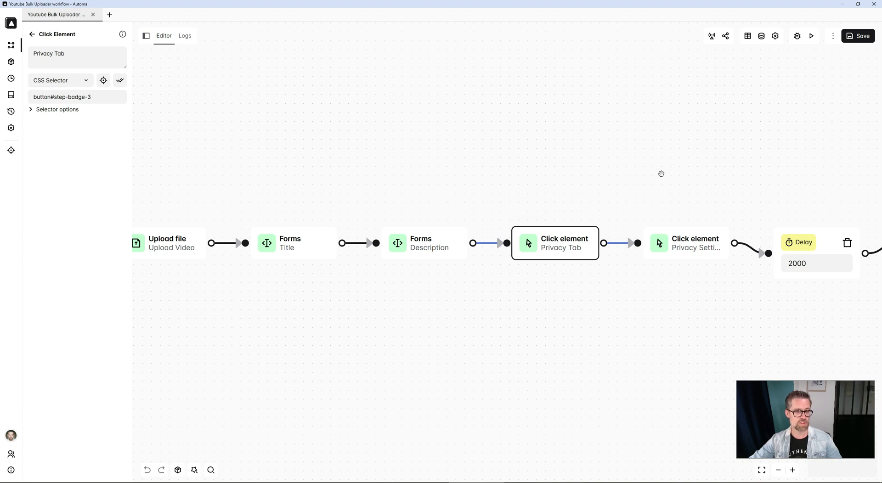
- Open the Privacy Setting click block and read its full CSS selector, including the $toUpperCase expression for the privacy value
{"action": "left_click_drag", "start_coordinate": [662, 173], "coordinate": [495, 173]}
{"action": "double_click", "coordinate": [534, 244]}
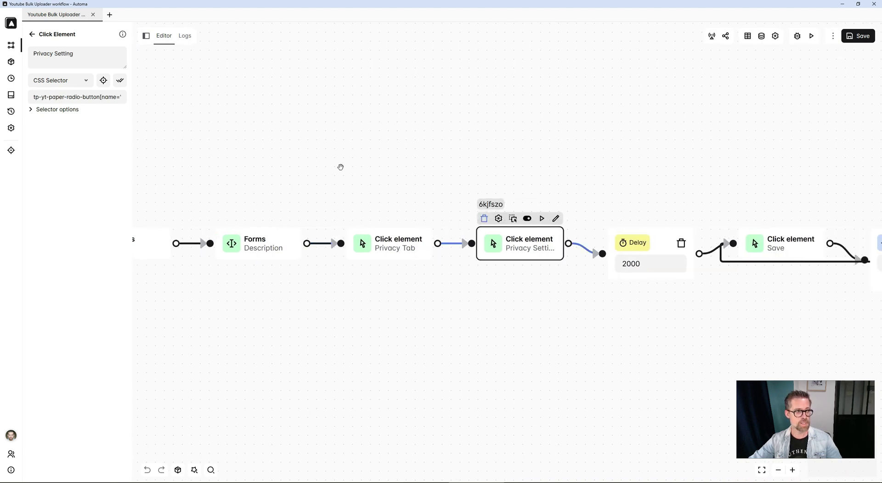
{"action": "left_click_drag", "start_coordinate": [96, 97], "coordinate": [109, 97]}
{"action": "left_click", "coordinate": [110, 97]}
{"action": "key", "text": "ctrl+a"}
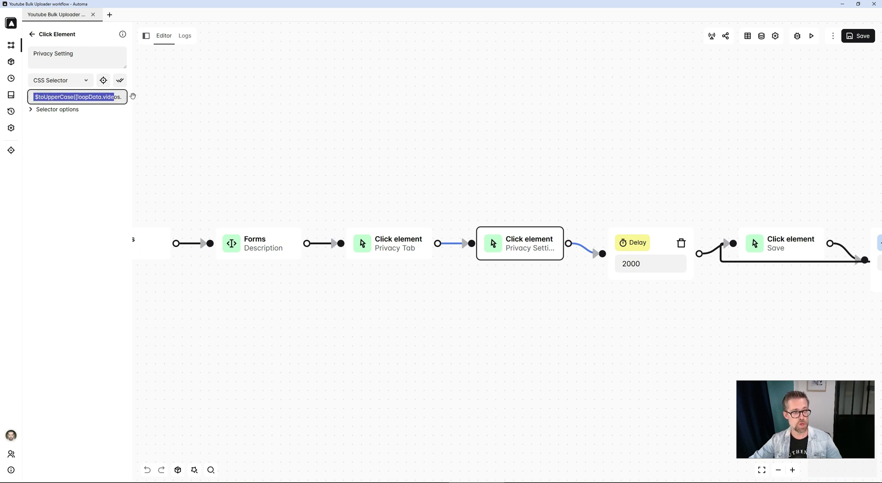
{"action": "key", "text": "End"}
{"action": "left_click_drag", "start_coordinate": [110, 96], "coordinate": [50, 98]}
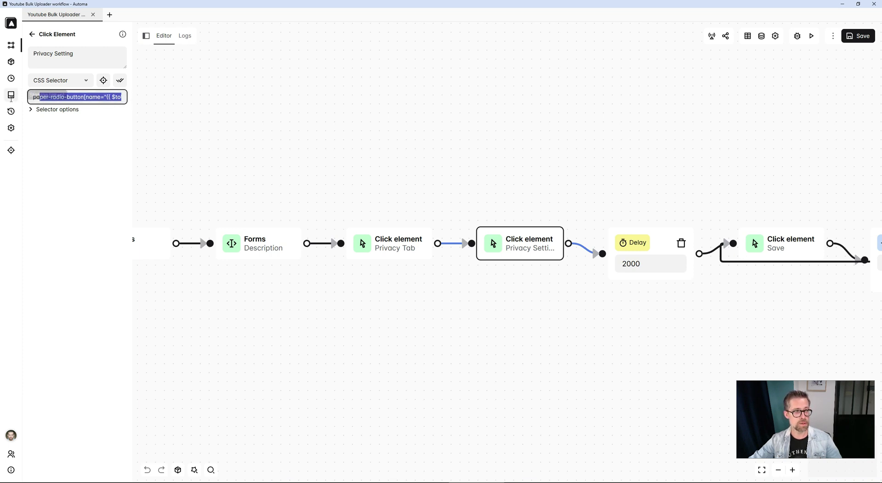
{"action": "left_click", "coordinate": [77, 96]}
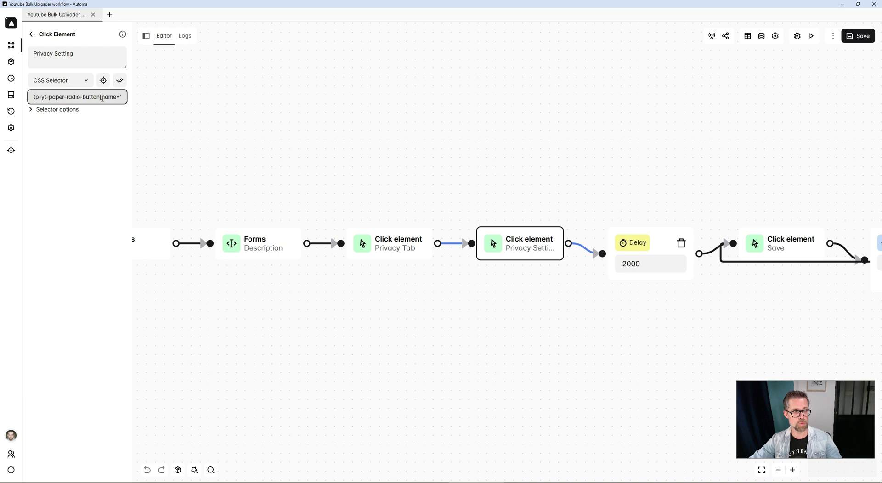
{"action": "left_click_drag", "start_coordinate": [102, 97], "coordinate": [122, 97]}
{"action": "left_click", "coordinate": [96, 96]}
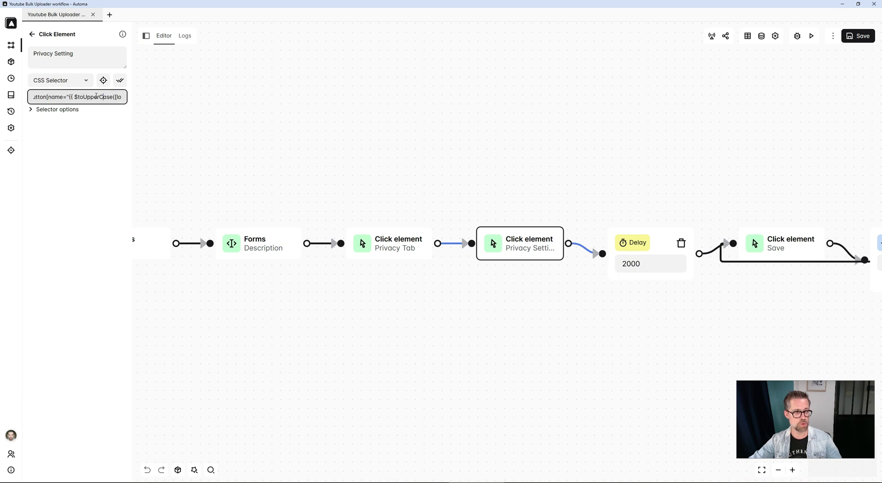
{"action": "double_click", "coordinate": [70, 96]}
{"action": "key", "text": "ctrl+a"}
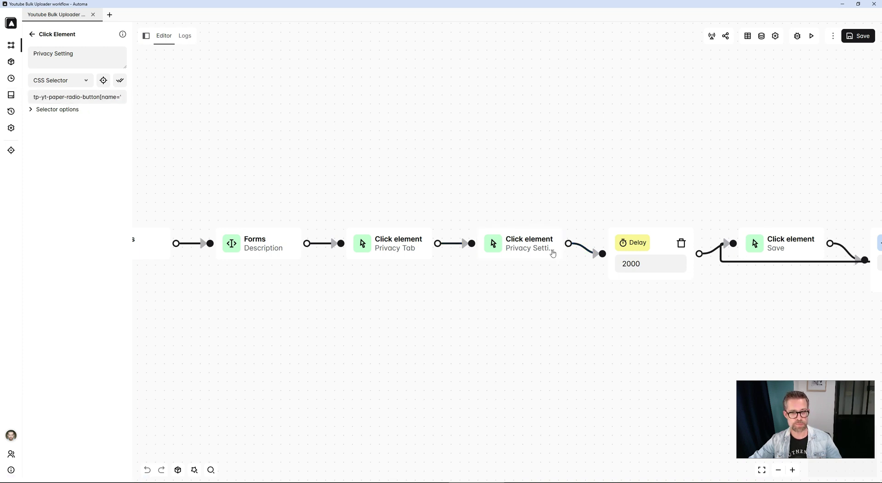
- Inspect the settings of the Delay, Save click and Close Button? element-exists blocks in turn
{"action": "scroll", "coordinate": [459, 359], "scroll_direction": "down", "scroll_amount": 3}
{"action": "left_click", "coordinate": [494, 264]}
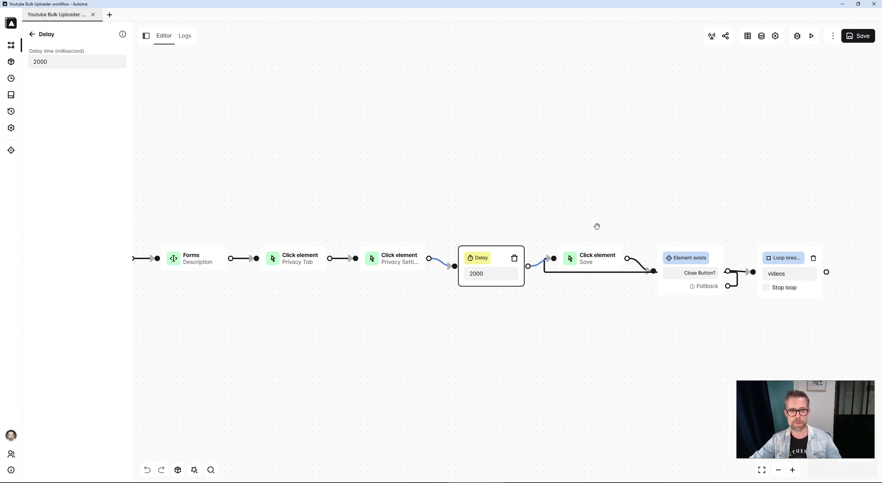
{"action": "left_click", "coordinate": [598, 258]}
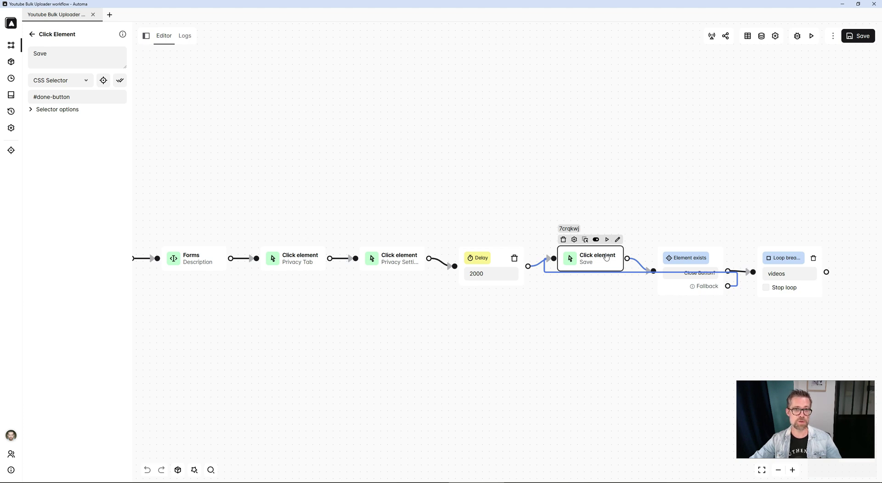
{"action": "left_click", "coordinate": [709, 261]}
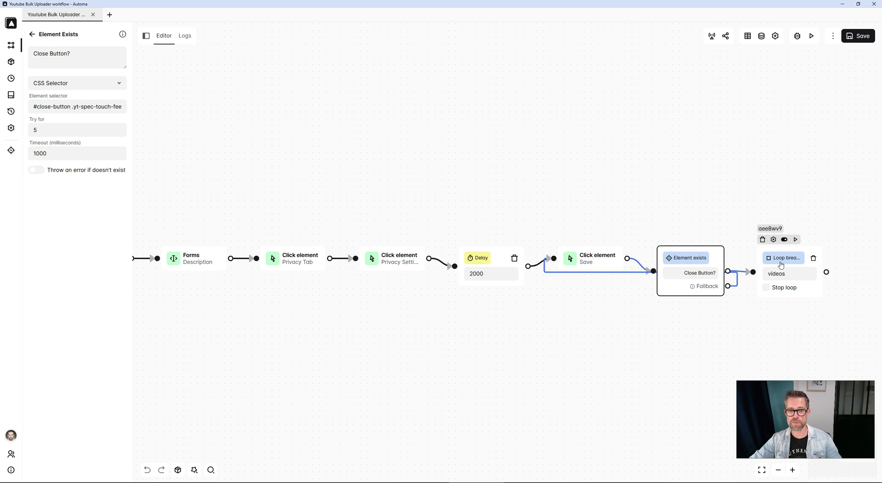
- Trace the loop back to the Videos List block and match its next iteration to row 3 of the spreadsheet
{"action": "scroll", "coordinate": [649, 316], "scroll_direction": "down", "scroll_amount": 2}
{"action": "left_click_drag", "start_coordinate": [343, 331], "coordinate": [661, 327]}
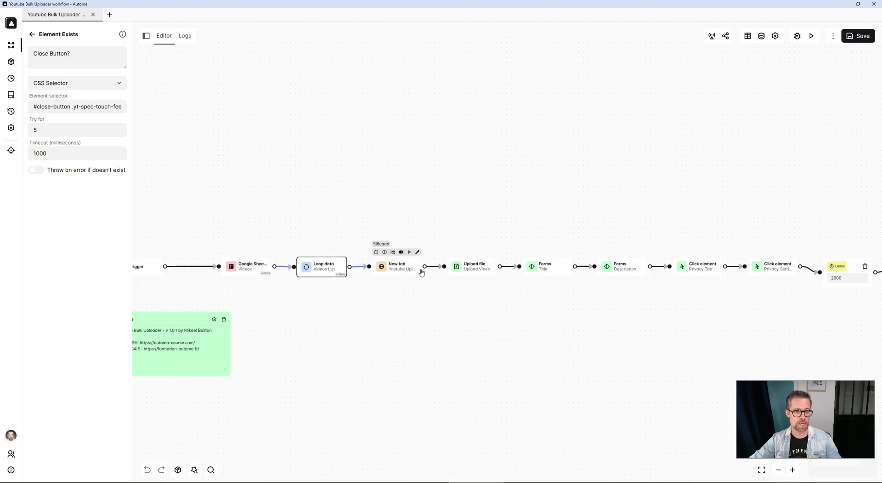
{"action": "key", "text": "alt+Tab"}
{"action": "left_click", "coordinate": [216, 7]}
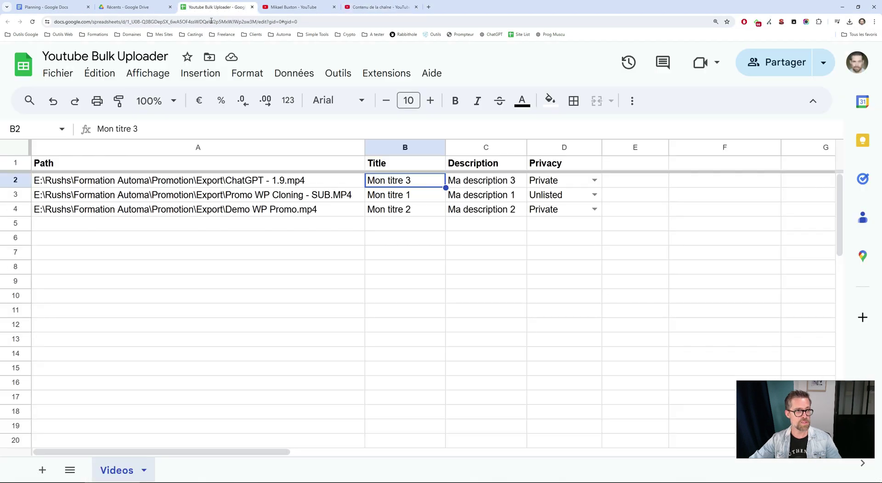
{"action": "left_click", "coordinate": [26, 196]}
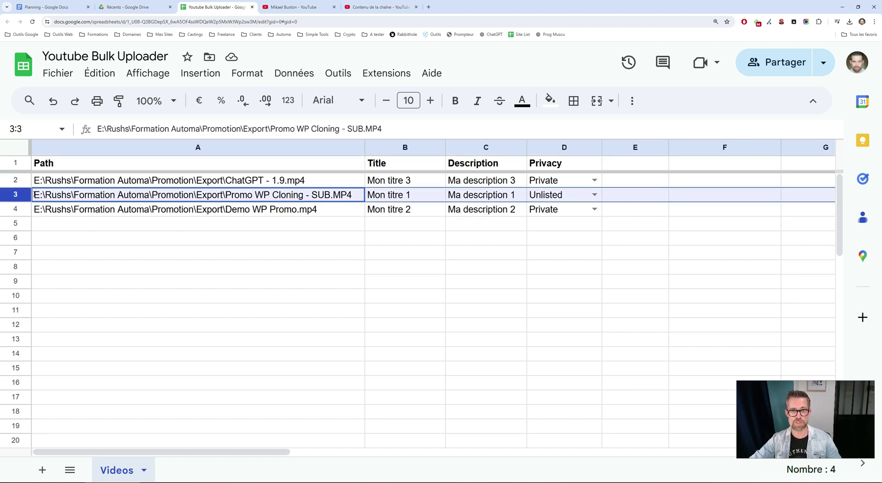
{"action": "key", "text": "alt+Tab"}
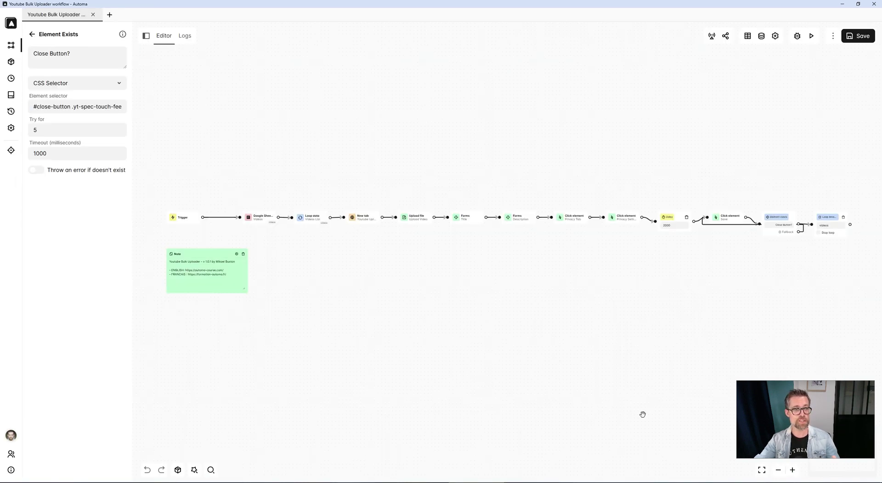